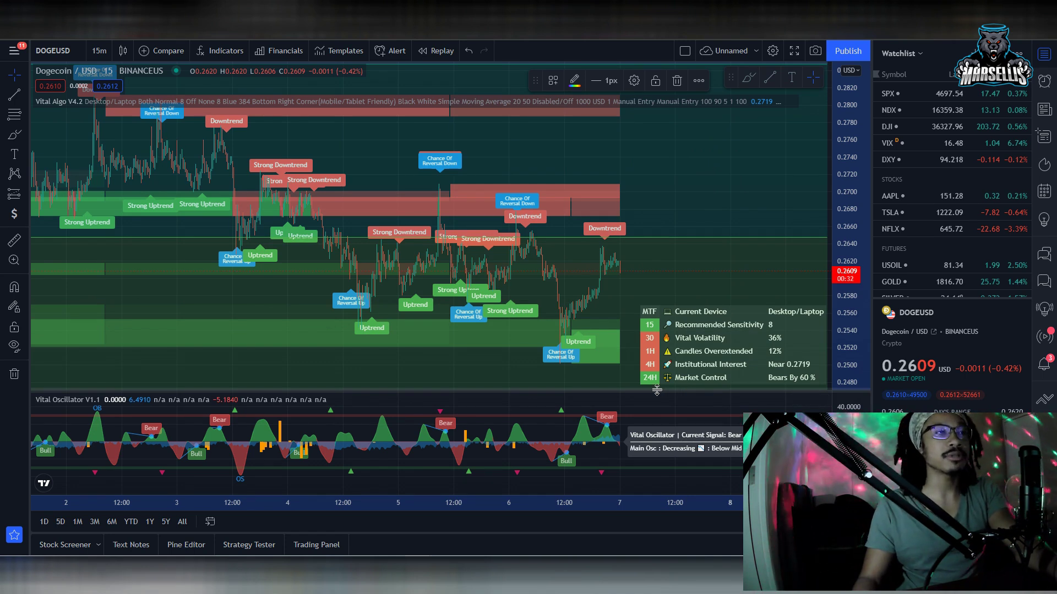
Zoom the DOGEUSD chart in and out to inspect recent price action around the Vital Algo zones
scroll(478, 422, up, 3)
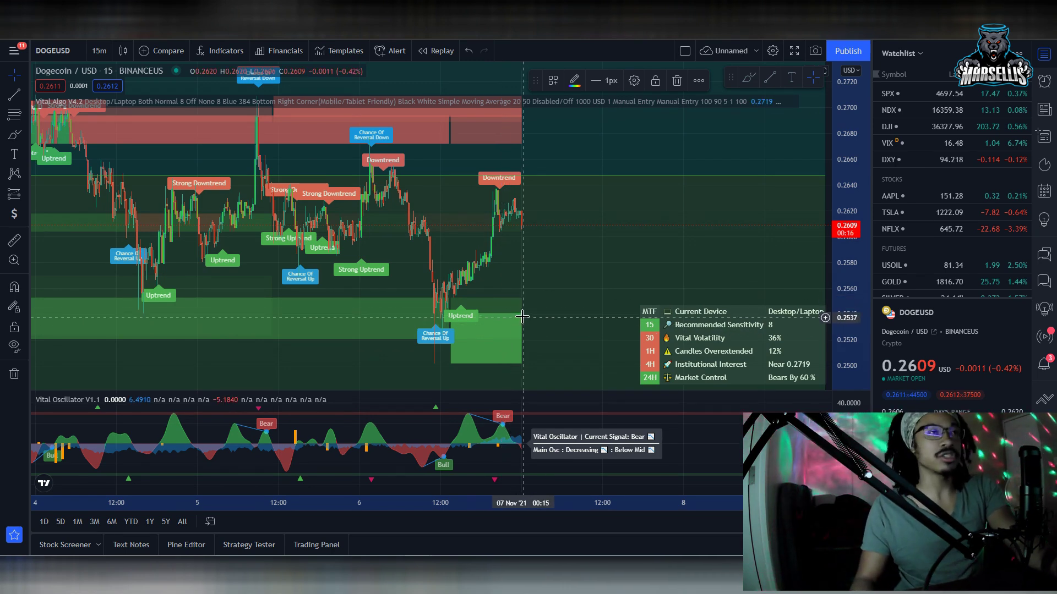
scroll(498, 232, up, 1)
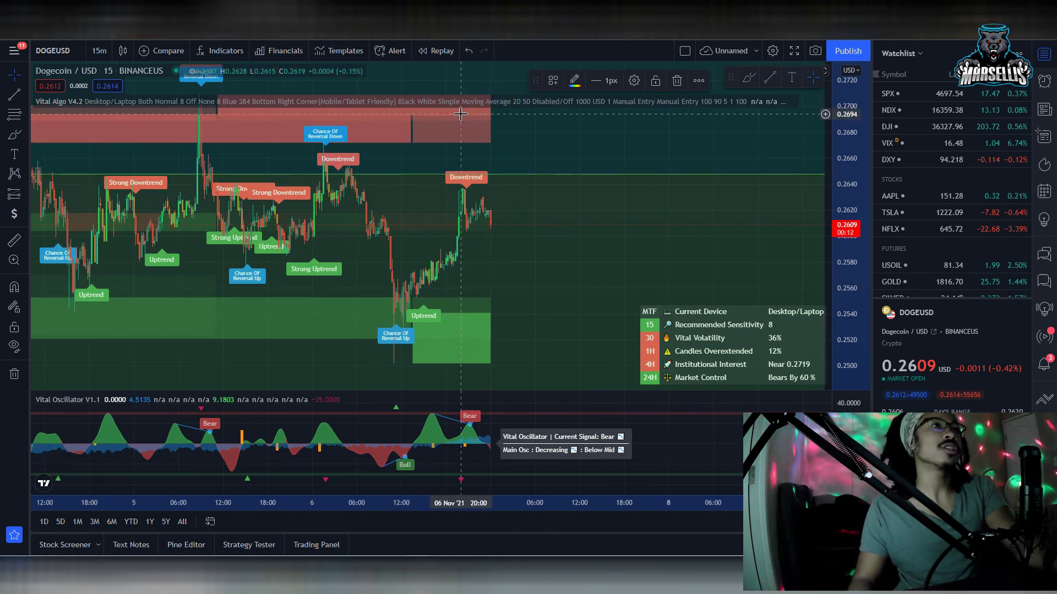
scroll(467, 177, down, 5)
scroll(682, 237, up, 5)
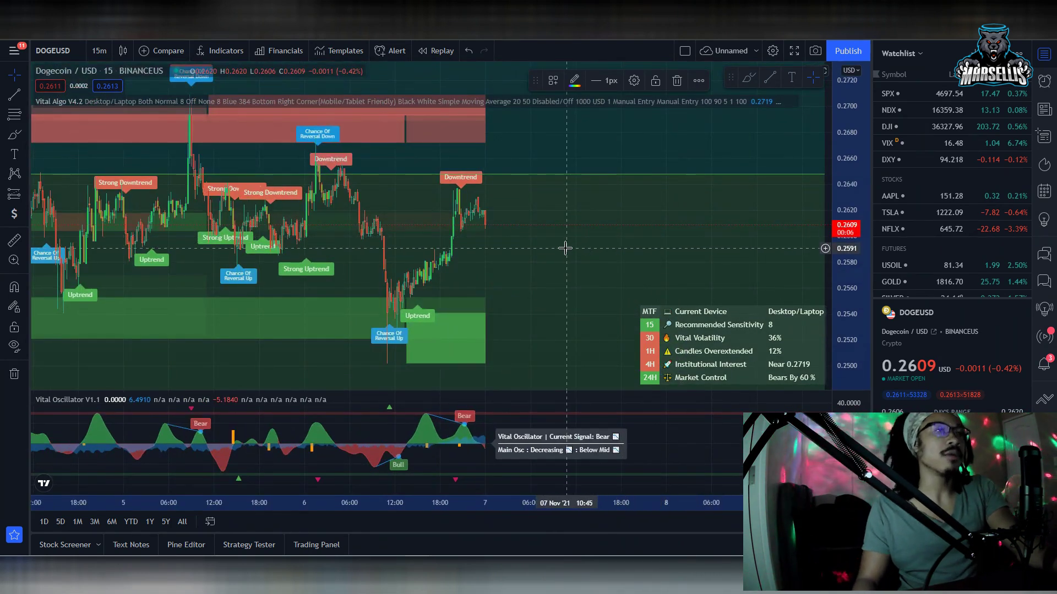
scroll(501, 322, down, 4)
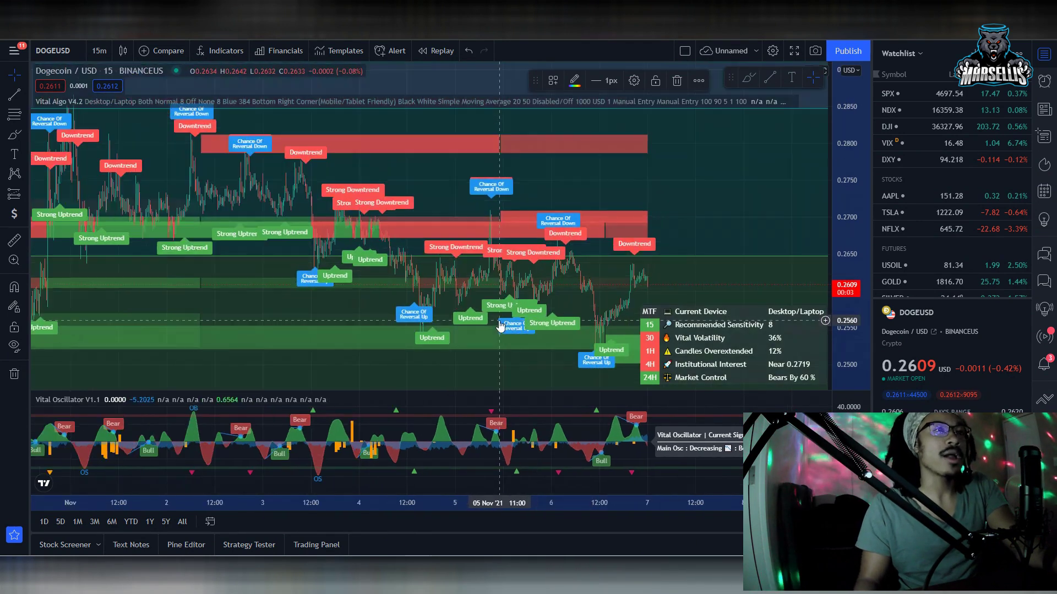
scroll(551, 295, down, 4)
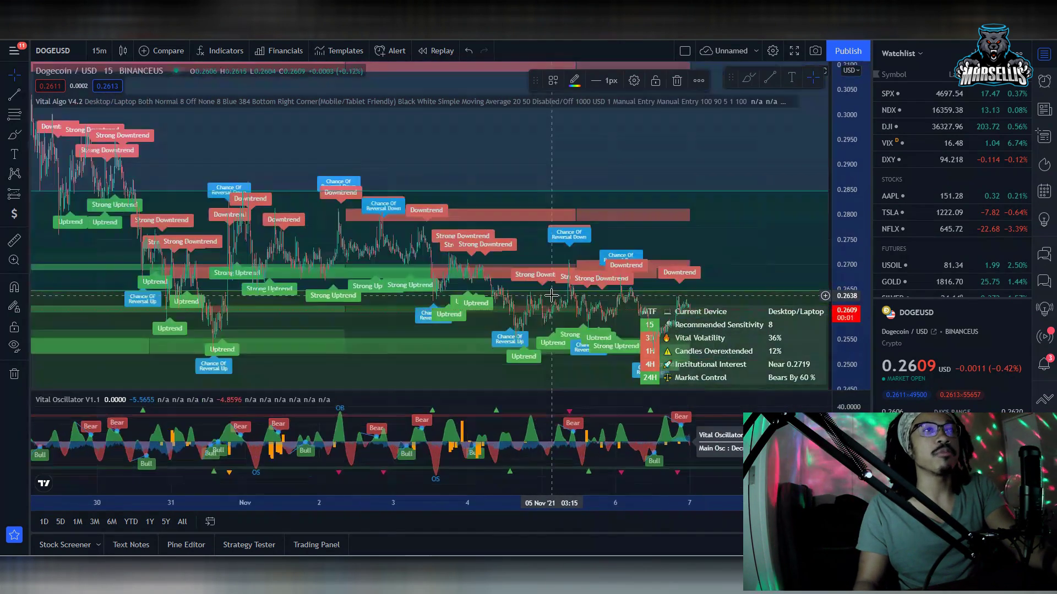
scroll(551, 296, down, 3)
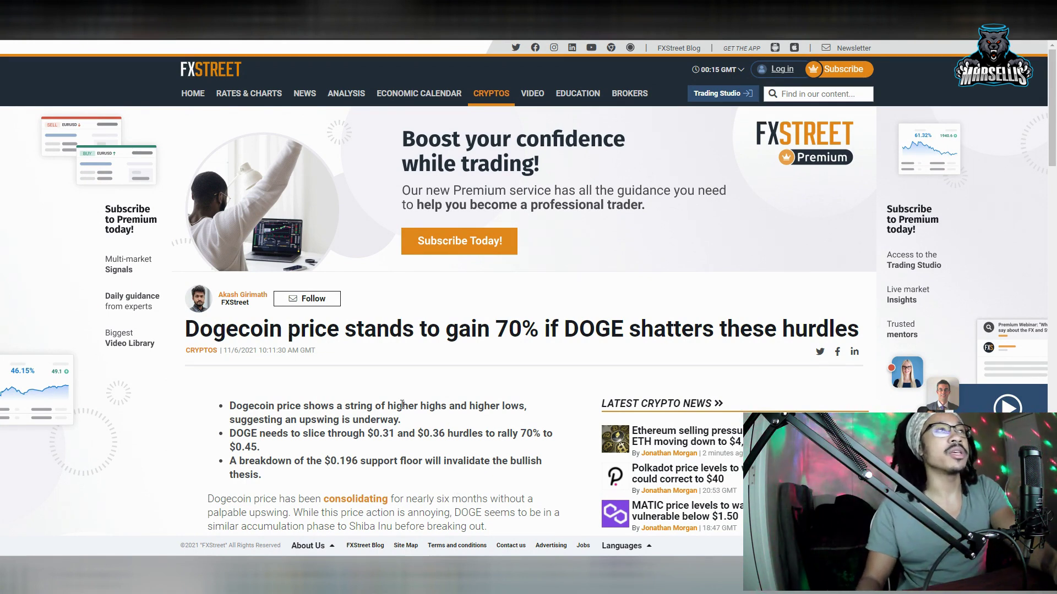
Compare the FXStreet article's $0.31 and $0.36 hurdles and $0.196 support against the DOGE chart
key(ctrl+Tab)
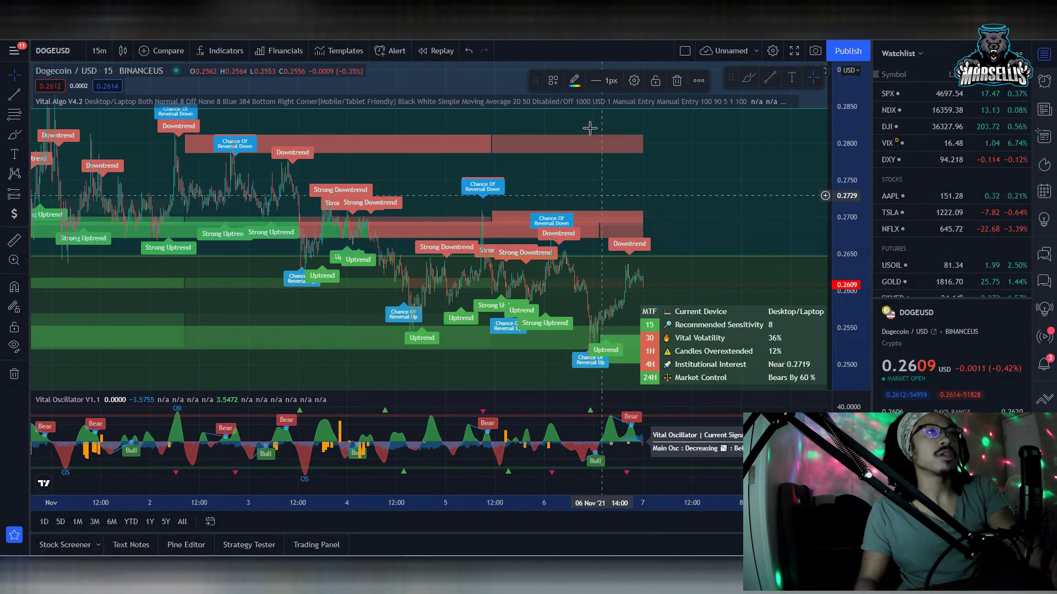
click(358, 11)
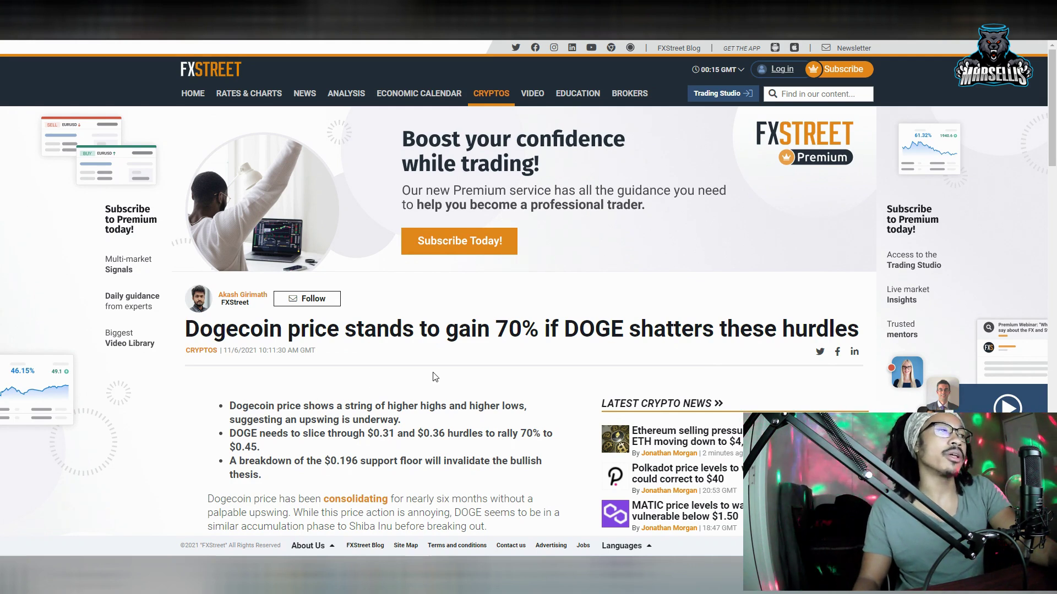
key(ctrl+Tab)
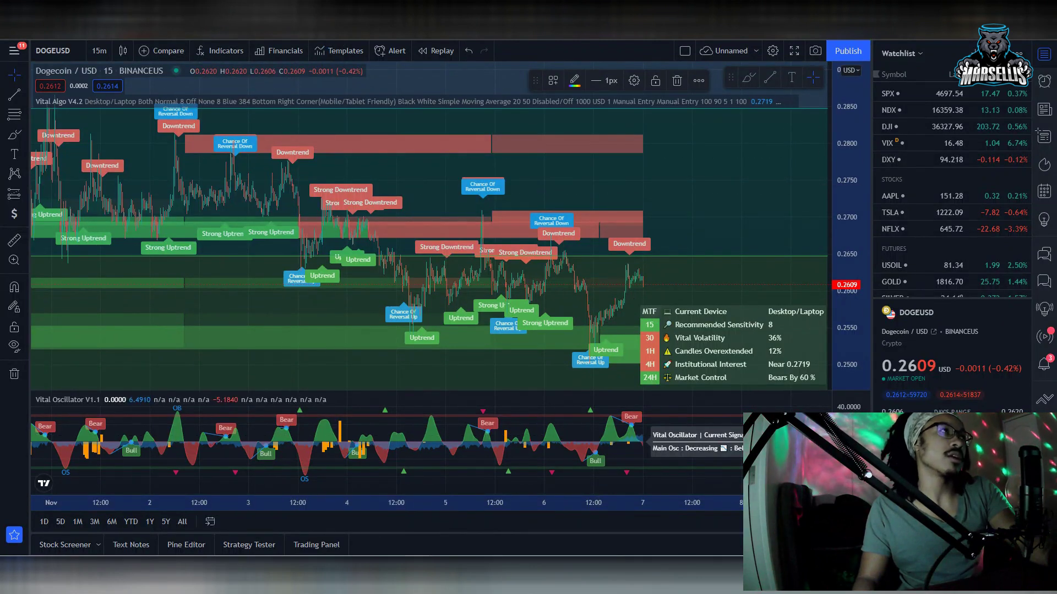
key(ctrl+Tab)
key(ctrl+shift+Tab)
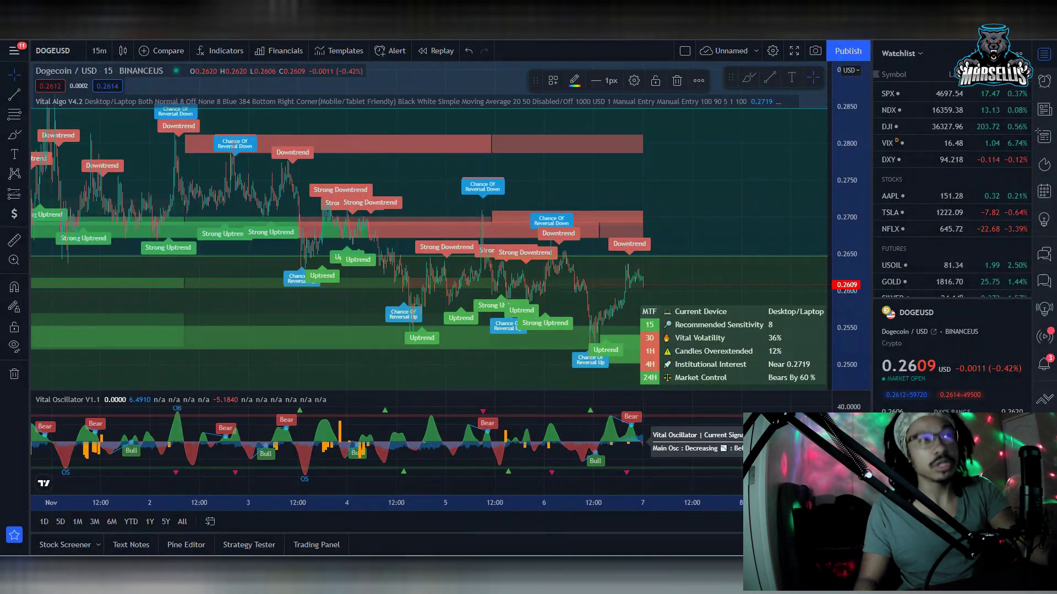
key(ctrl+shift+Tab)
scroll(358, 403, down, 5)
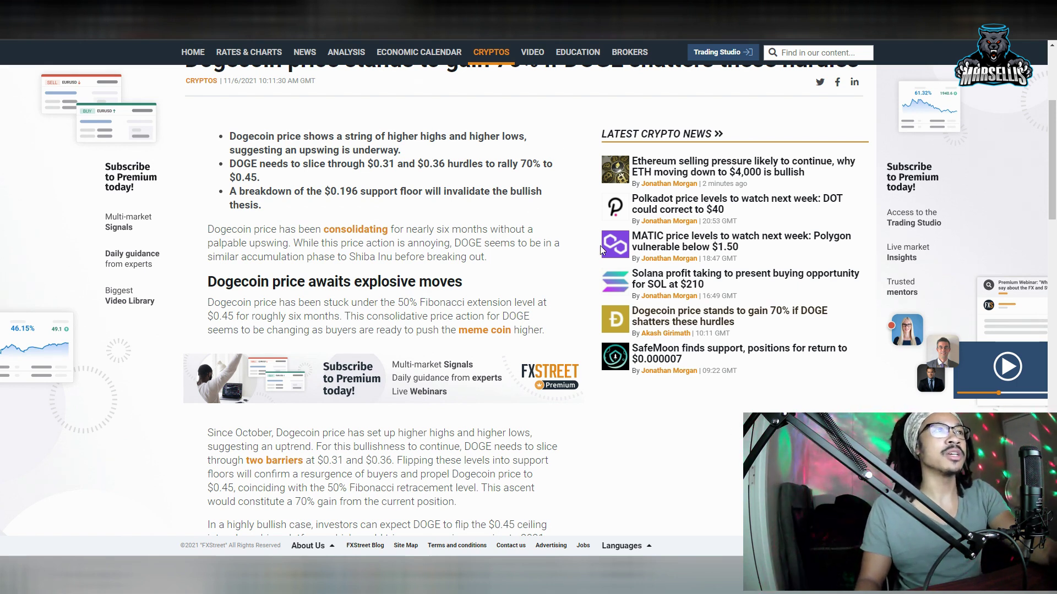
View Dogecoin's CoinGecko price over 90d, 180d and 30d, settle on 90d, then return to FXStreet
click(464, 7)
scroll(379, 166, down, 2)
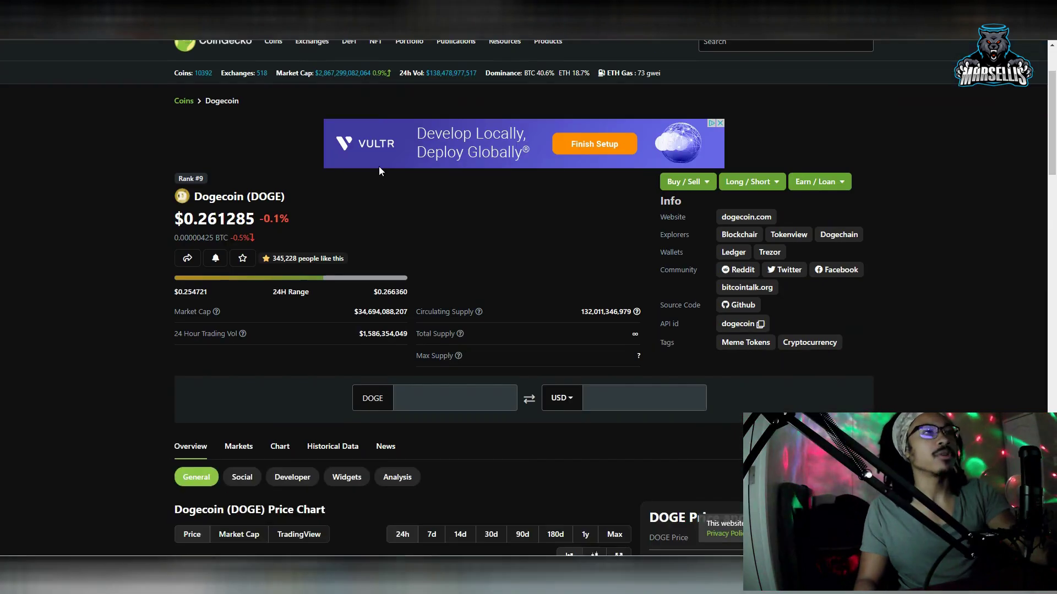
scroll(379, 167, down, 8)
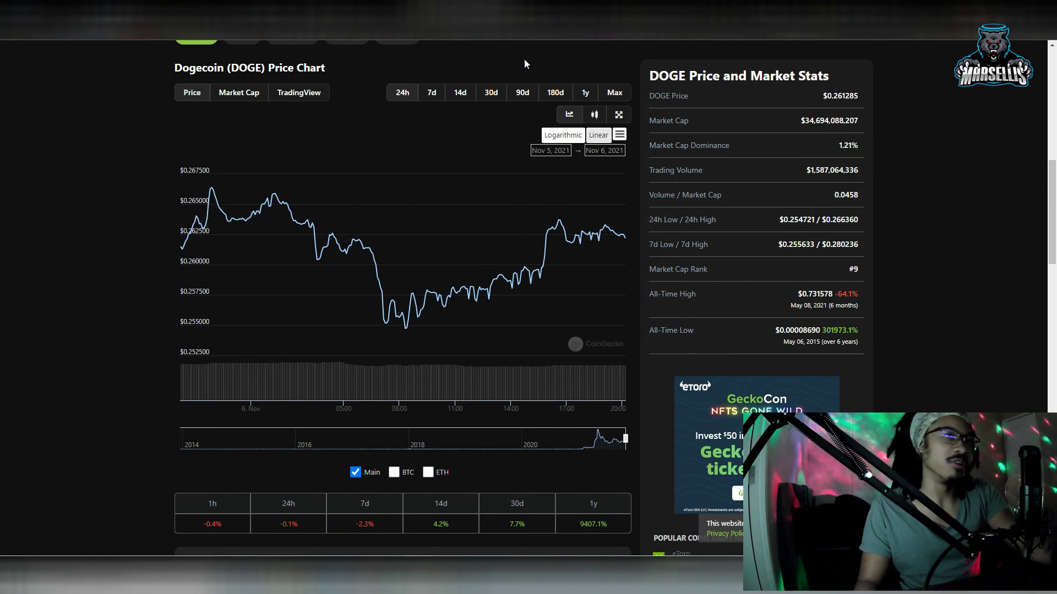
click(524, 95)
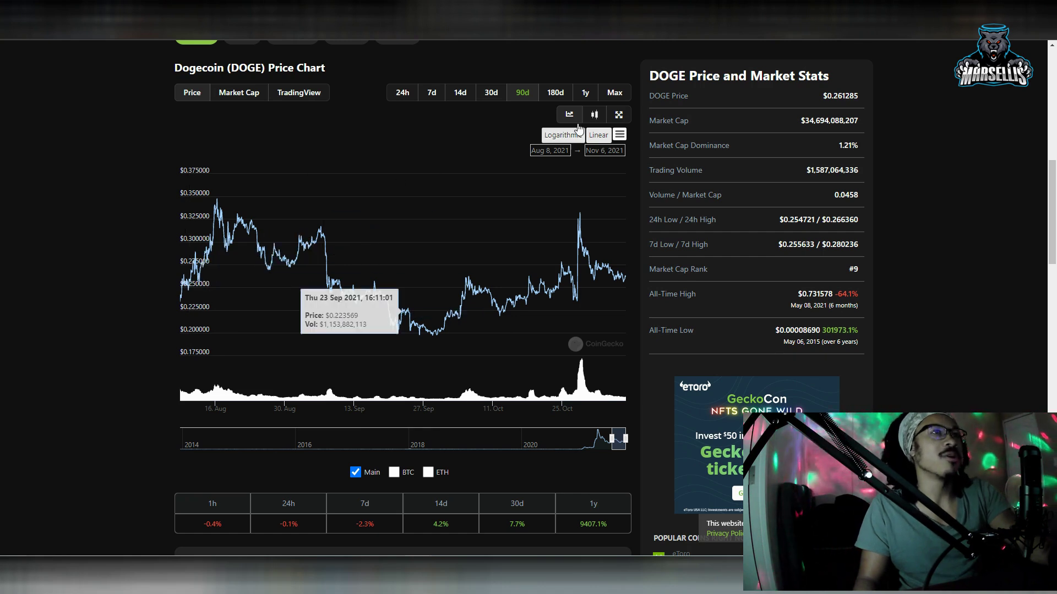
click(553, 94)
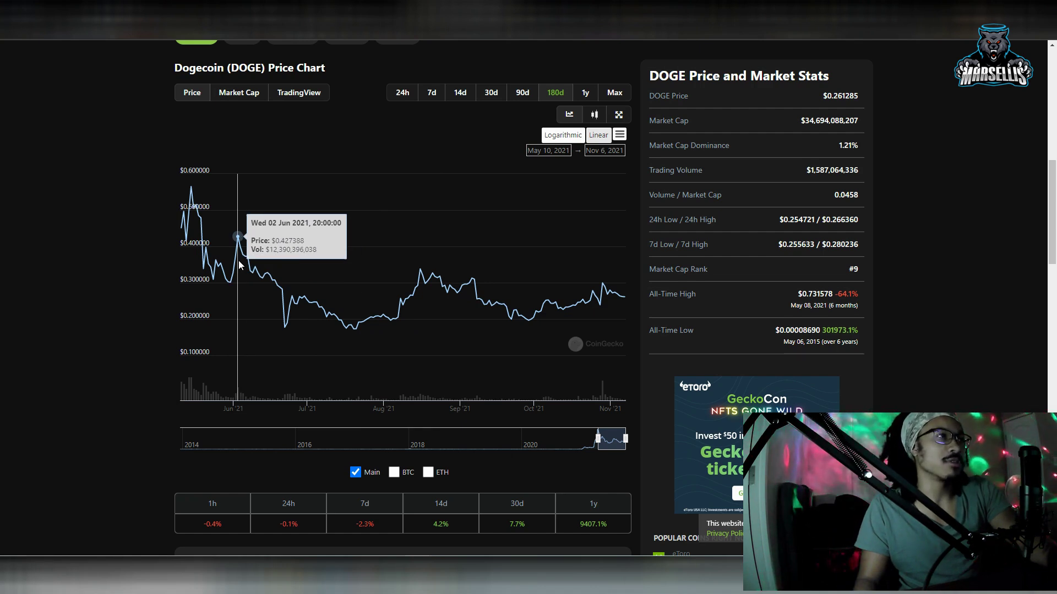
click(495, 95)
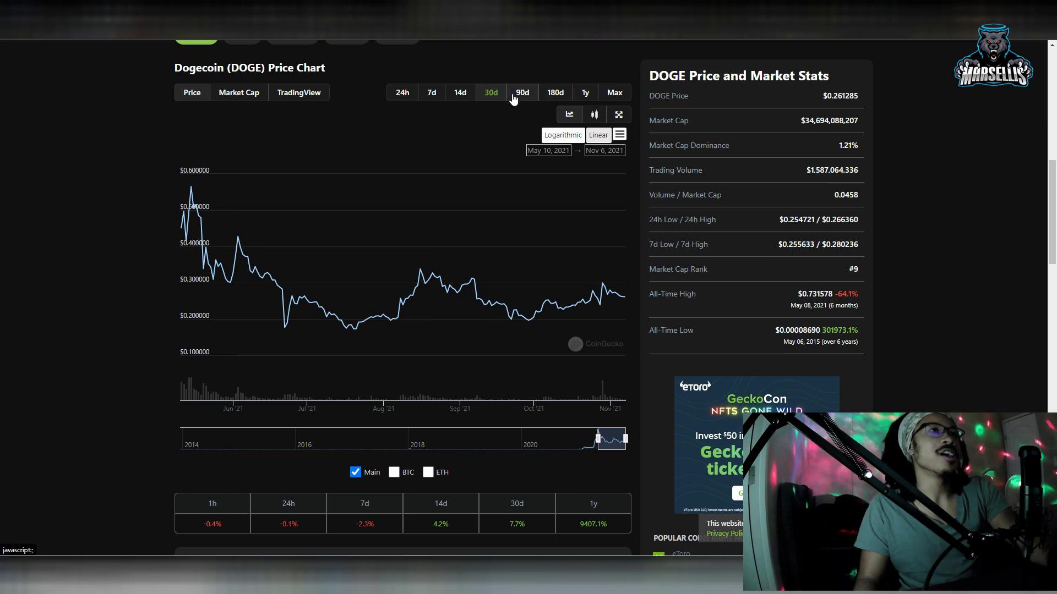
click(515, 96)
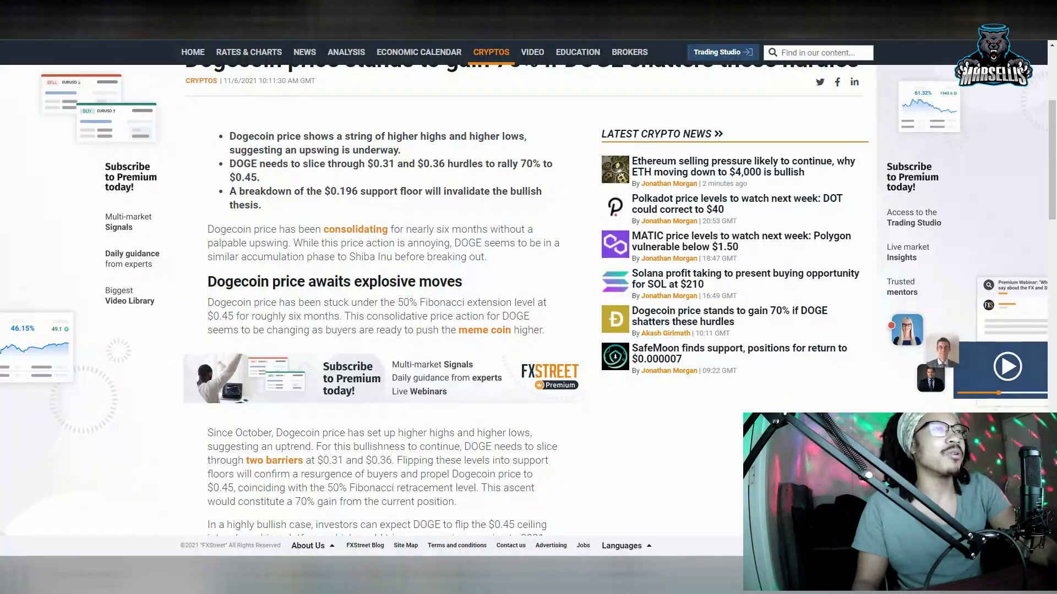
click(356, 8)
mouse_move(442, 53)
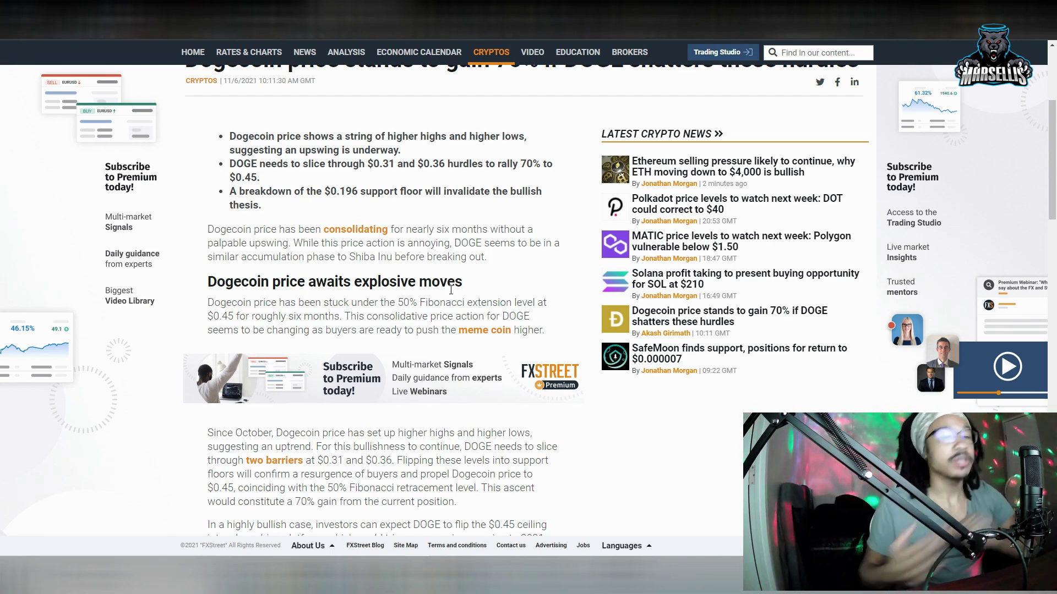
Scroll to the bullish-case paragraph on $0.45 as a launchpad toward $0.75, with its DOGE chart
scroll(273, 298, down, 4)
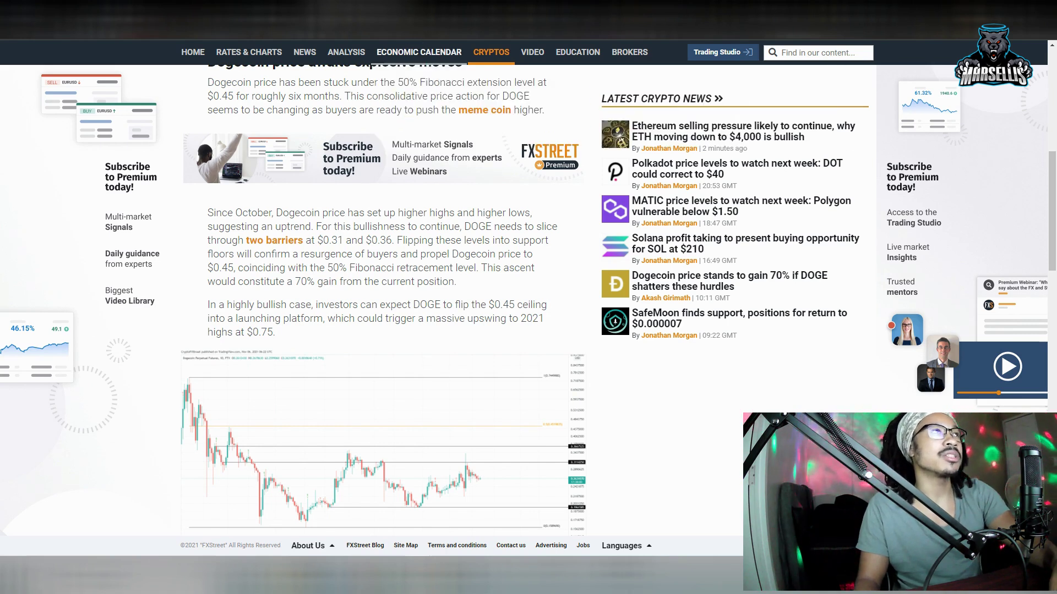
Zoom the DOGEUSD chart and pan back to earlier October, briefly checking the FXStreet article
key(ctrl+Tab)
scroll(359, 249, down, 5)
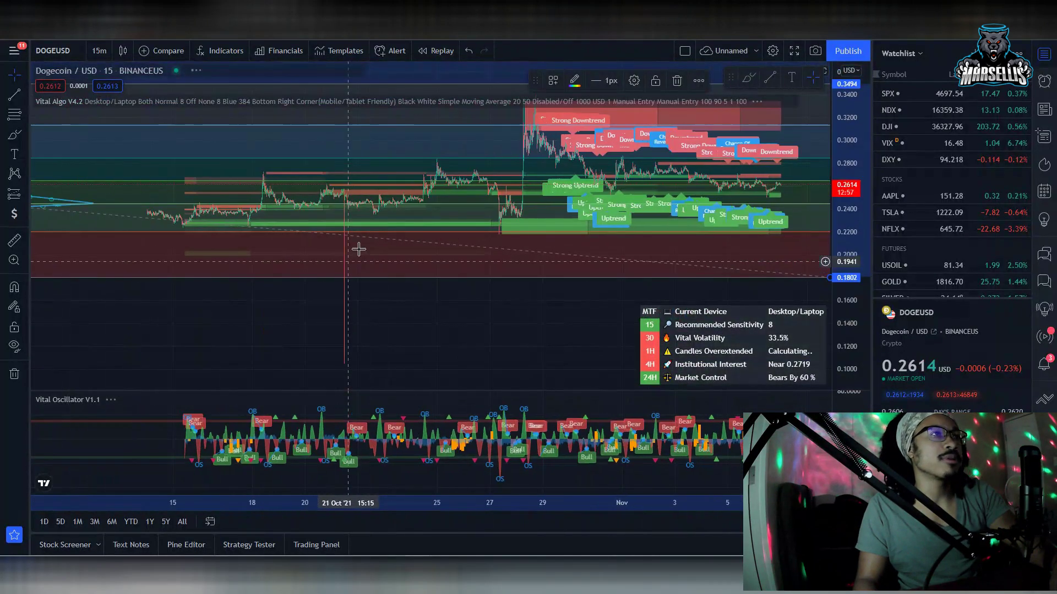
scroll(349, 251, up, 3)
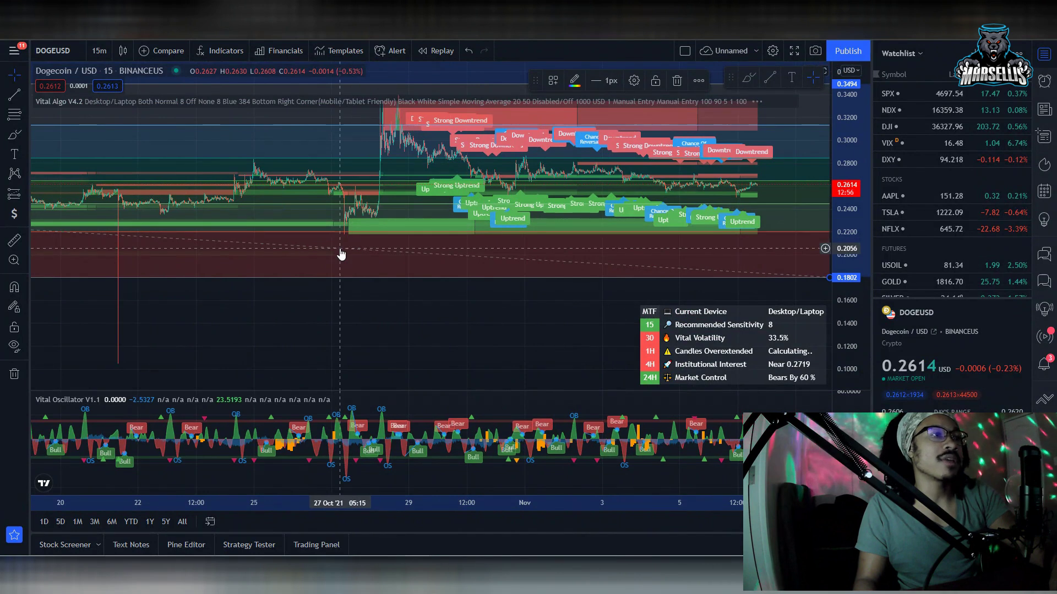
scroll(275, 251, down, 3)
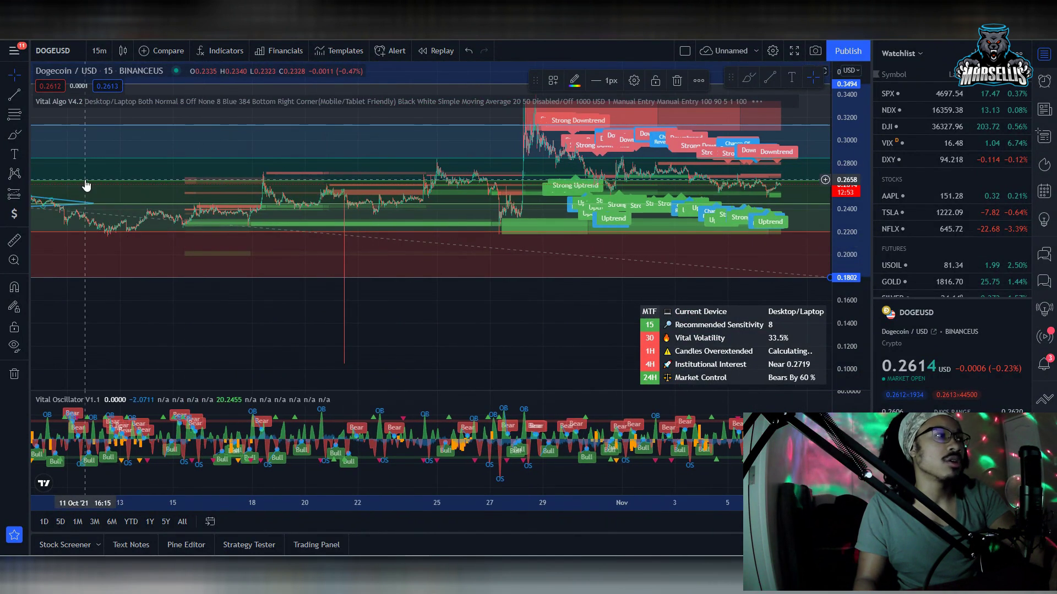
drag(193, 186, 638, 149)
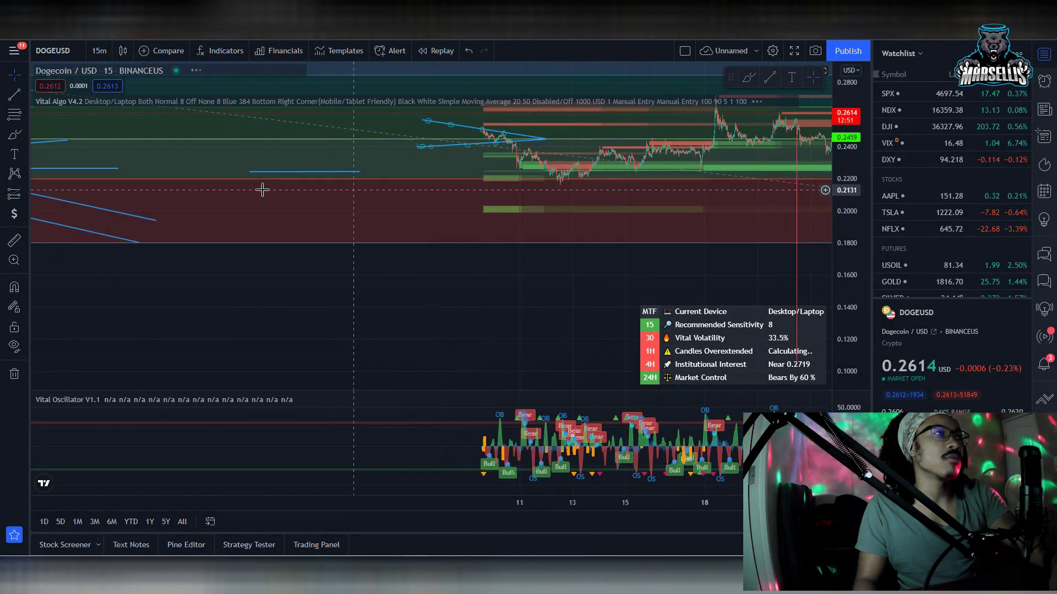
scroll(262, 189, down, 3)
key(alt+Tab)
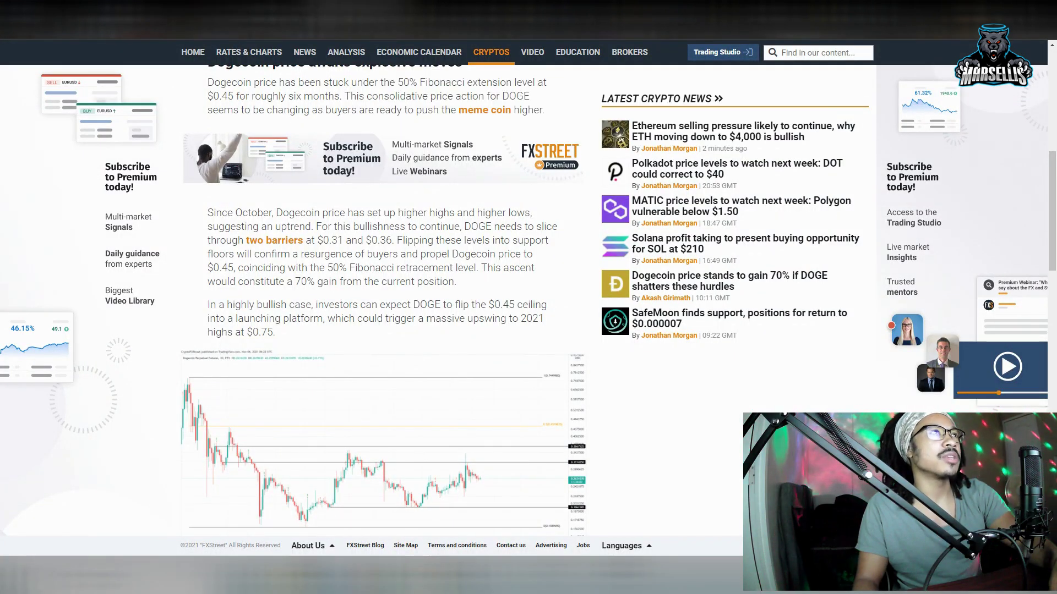
key(alt+Tab)
Pan the chart from late September through October to the latest November candles and trend labels
drag(370, 224, 488, 222)
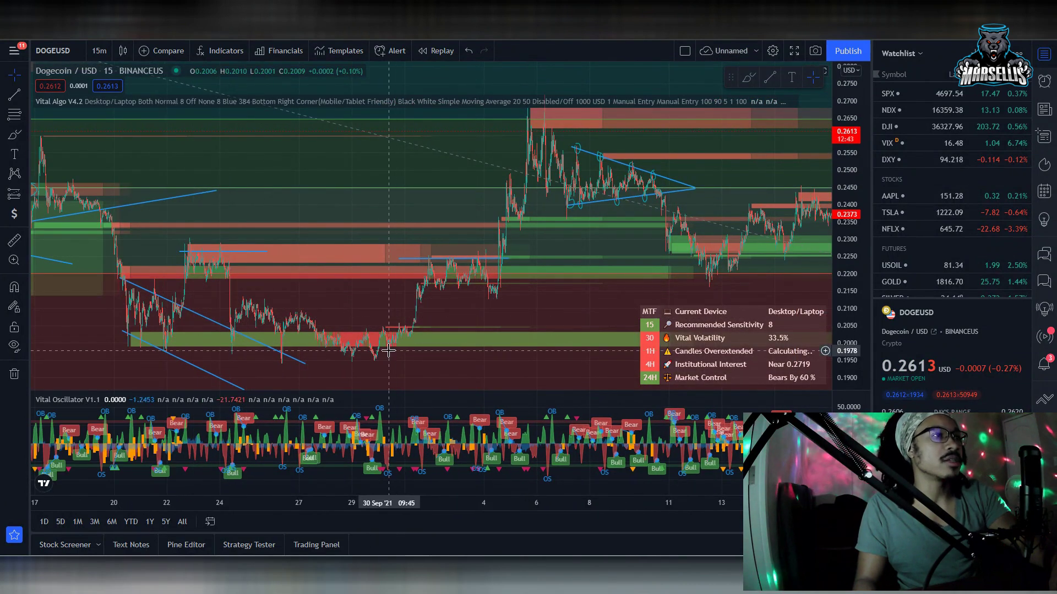
drag(451, 359, 212, 337)
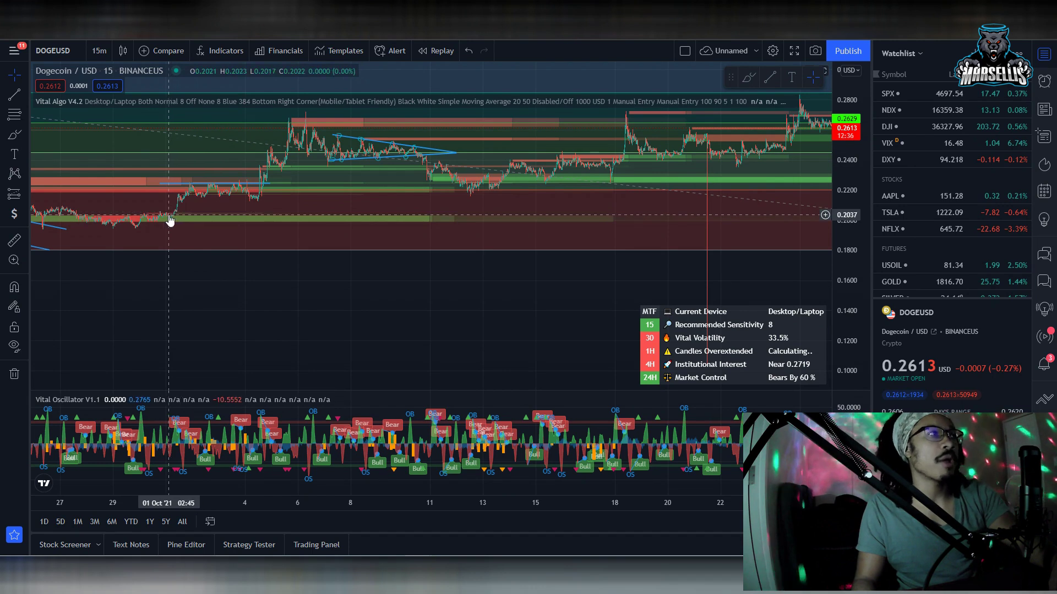
drag(388, 216, 215, 226)
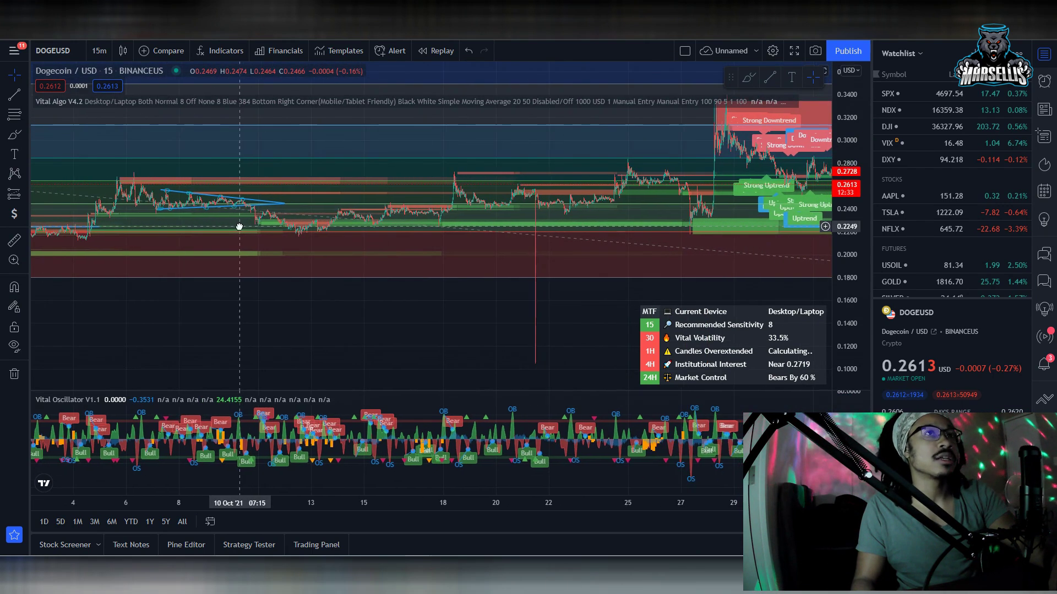
drag(548, 260, 283, 273)
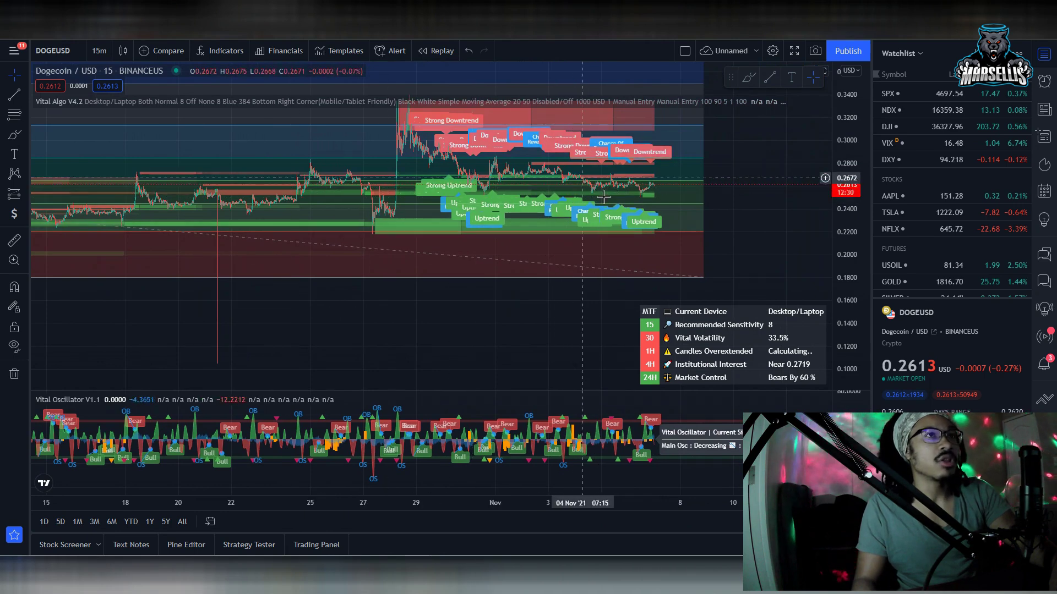
Return to the FXStreet article and scroll to its daily DOGE chart with levels 0.1961585 to 0.7449980
click(357, 7)
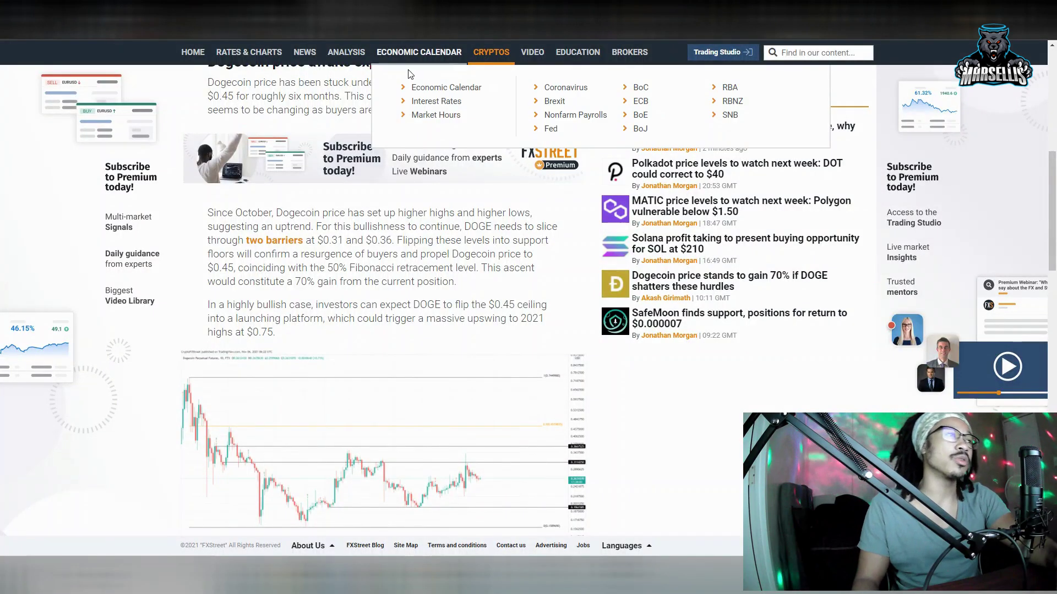
mouse_move(249, 52)
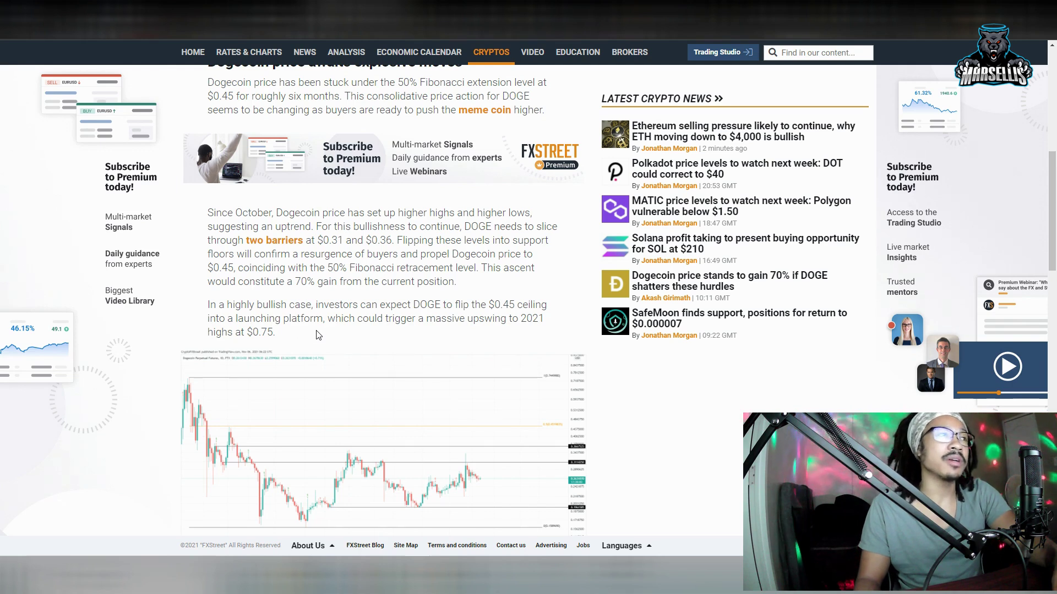
scroll(306, 338, down, 3)
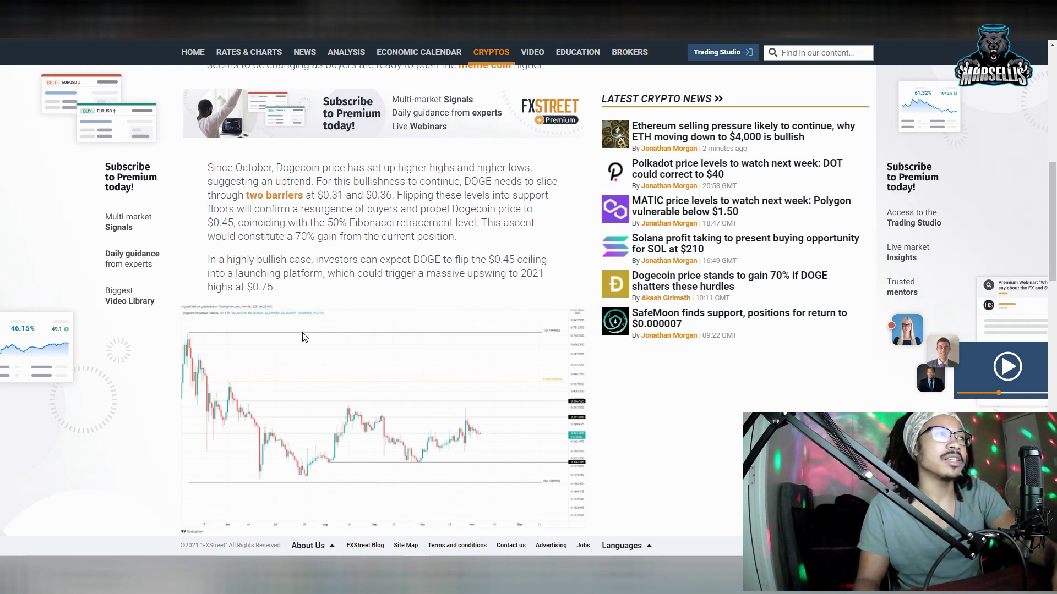
click(327, 300)
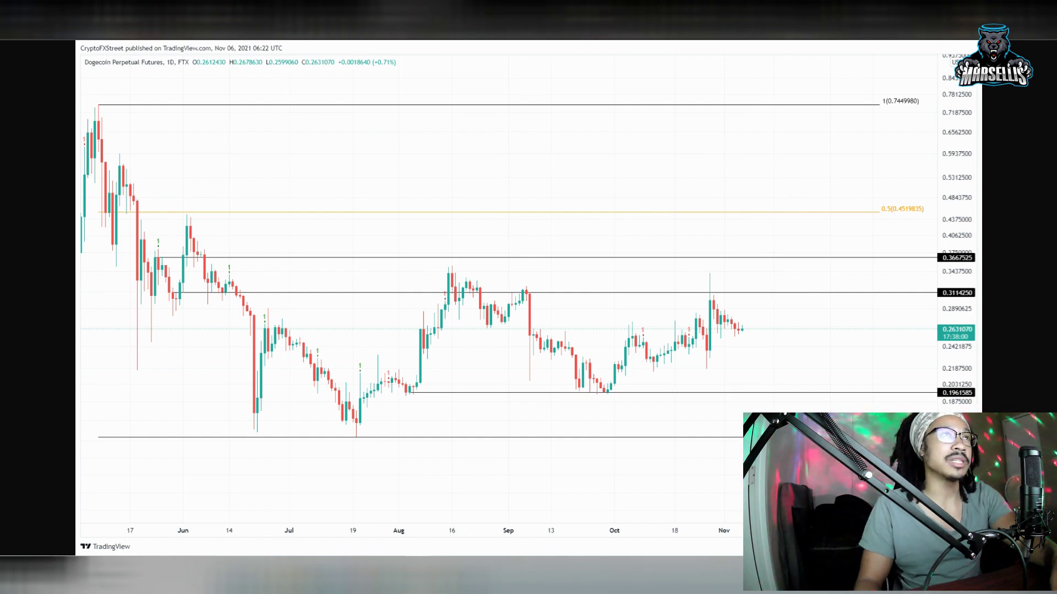
Close the enlarged chart and scroll to the article's bearish-case paragraphs and embedded Dogecoin video
key(alt+Left)
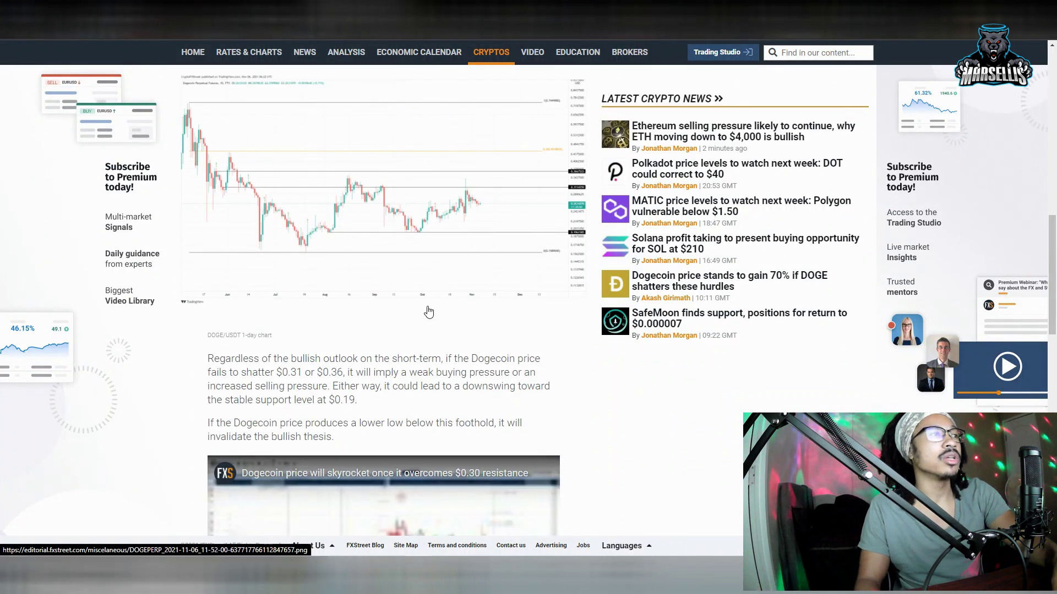
scroll(429, 312, down, 2)
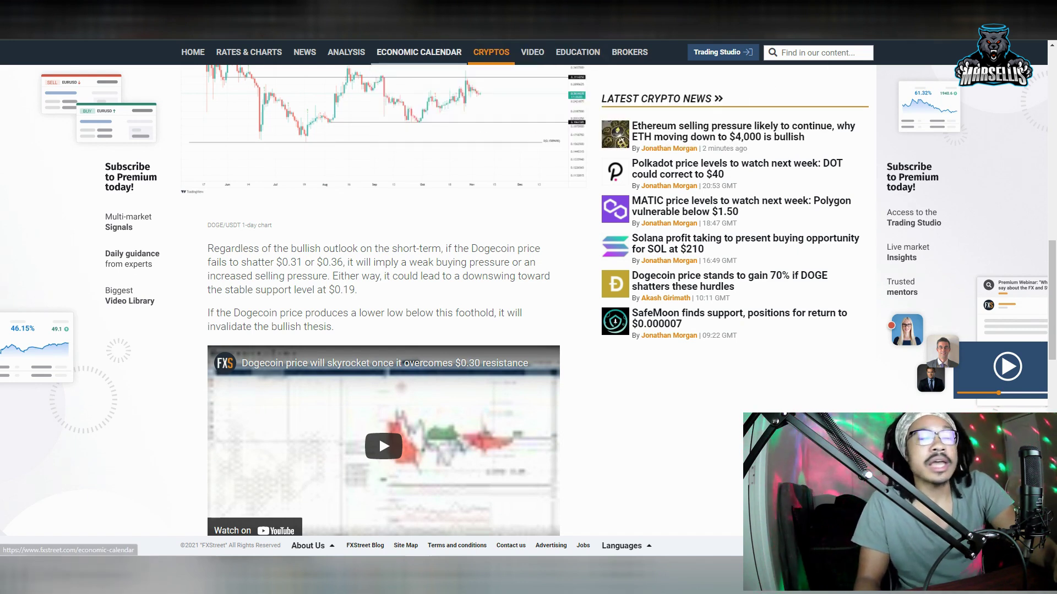
mouse_move(338, 65)
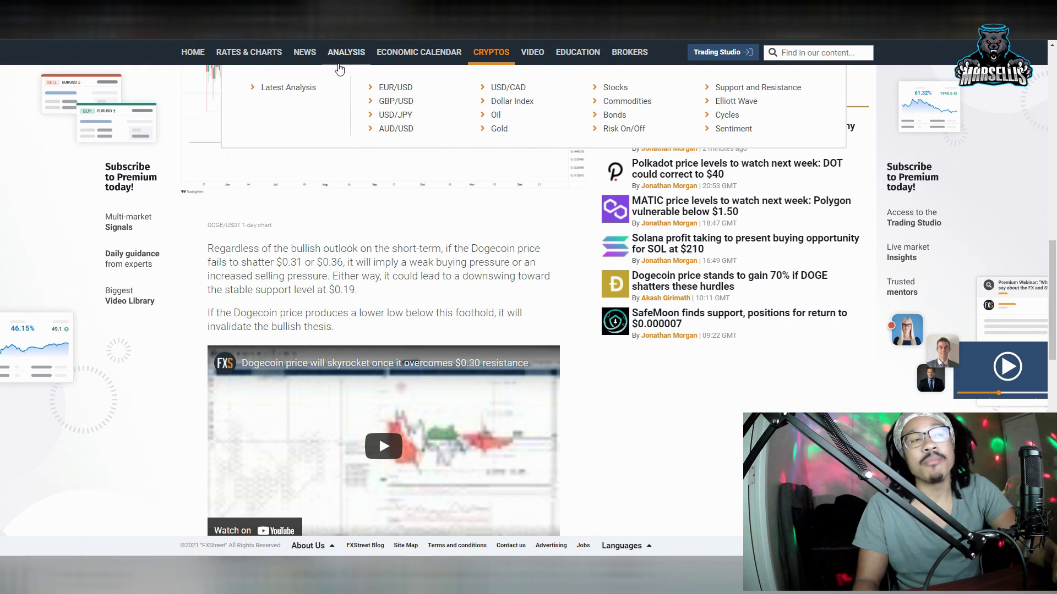
mouse_move(301, 67)
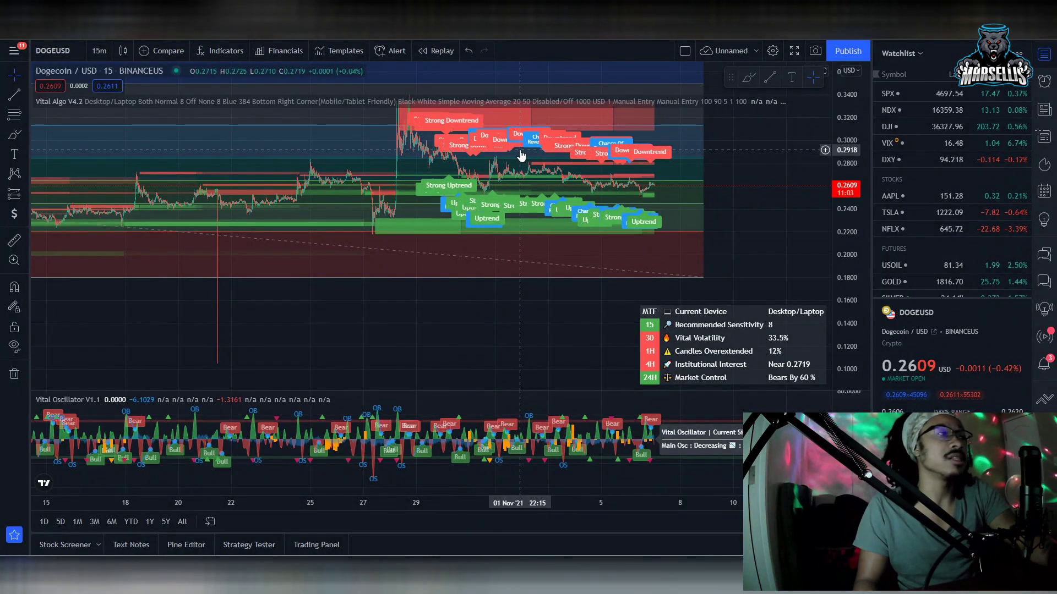
Zoom and pan the DOGEUSD 15-minute chart from late September through October into November
scroll(632, 330, up, 5)
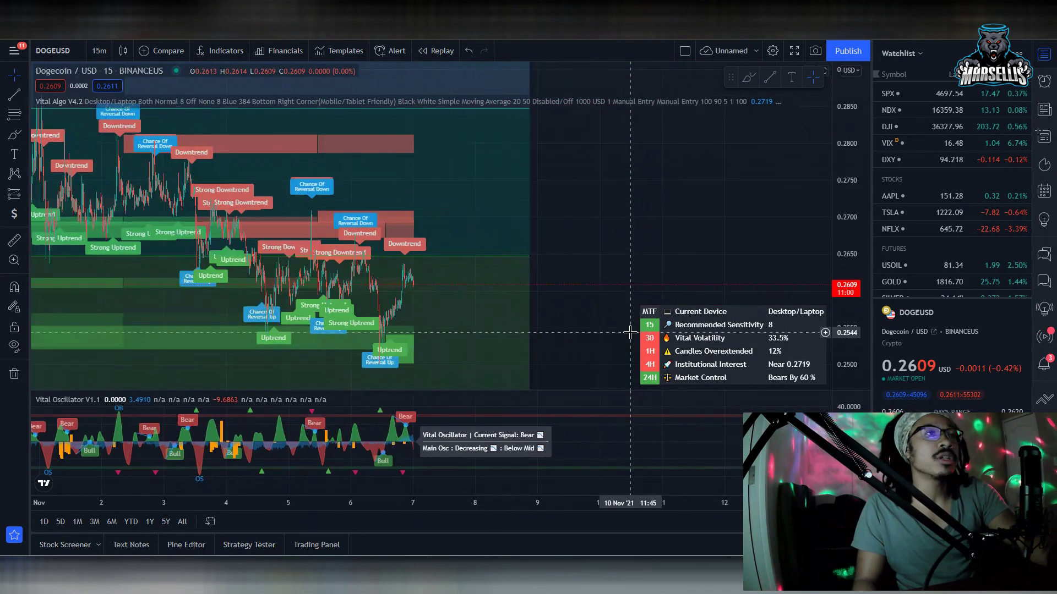
scroll(632, 330, left, 5)
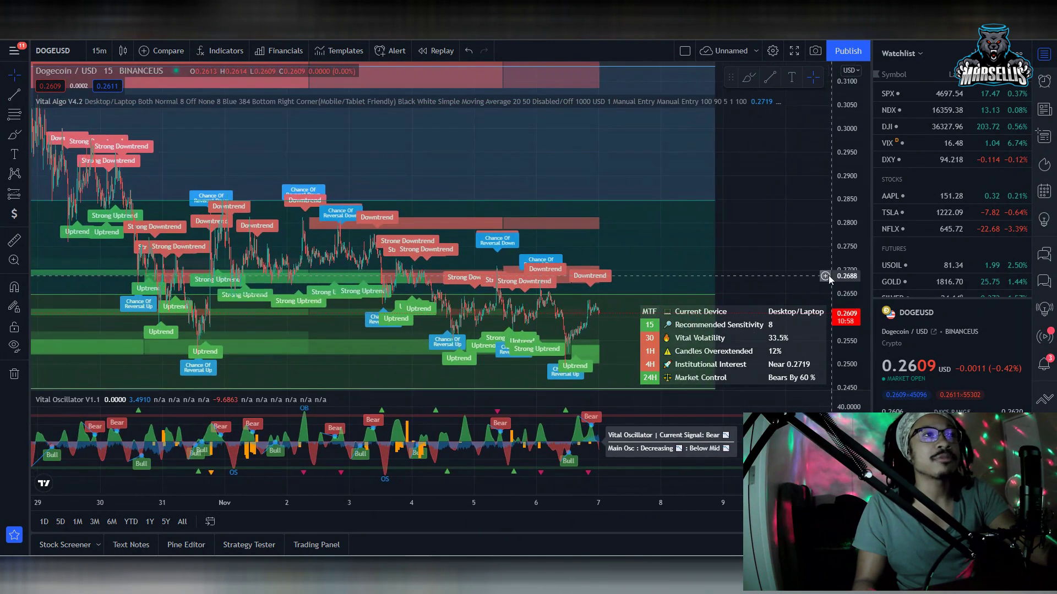
scroll(553, 337, down, 5)
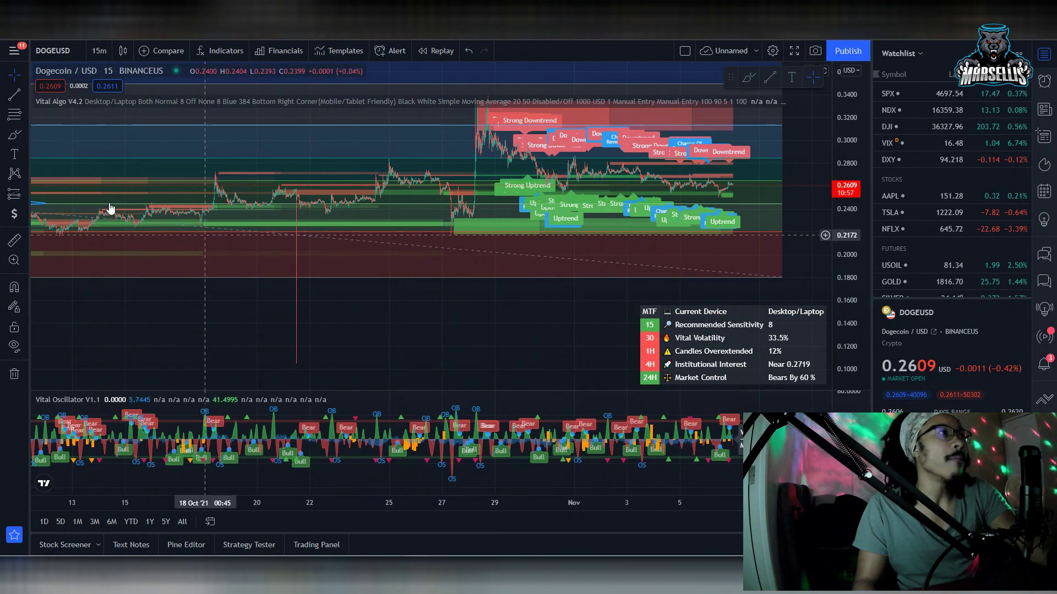
scroll(404, 347, right, 5)
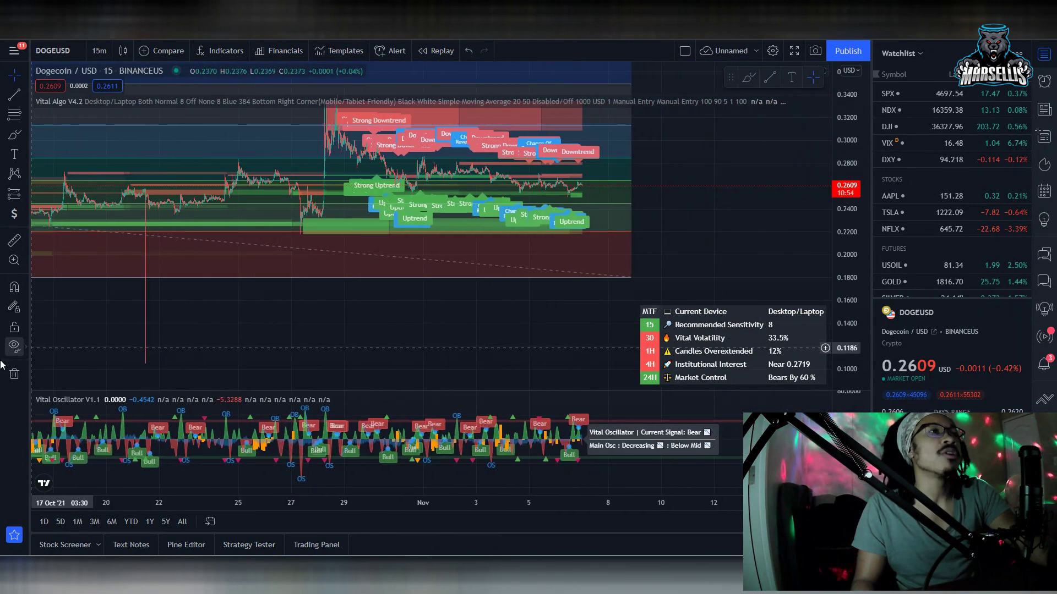
drag(361, 314, 750, 259)
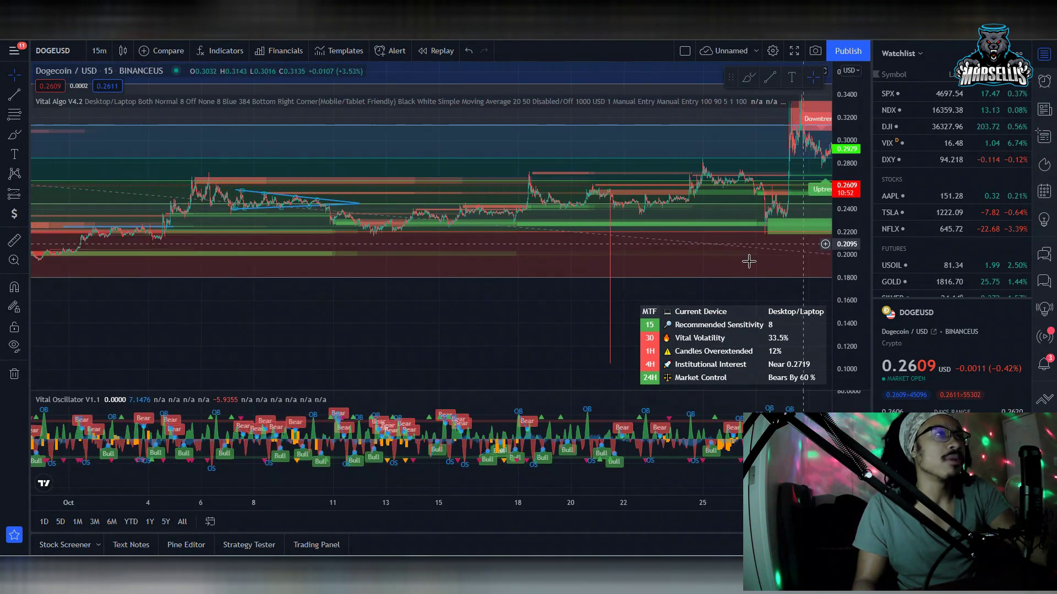
drag(262, 269, 514, 276)
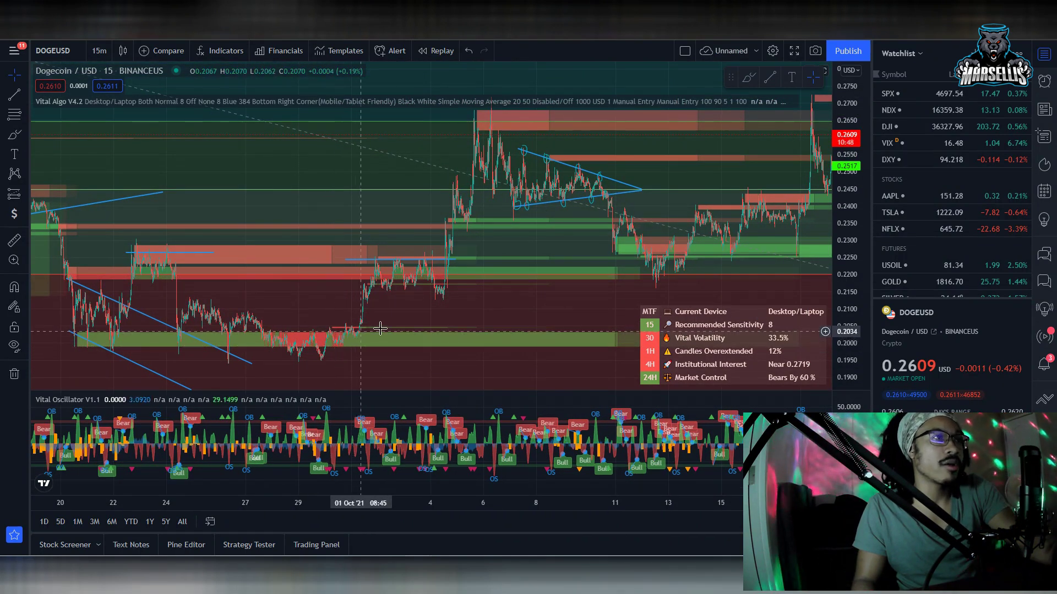
drag(529, 312, 193, 337)
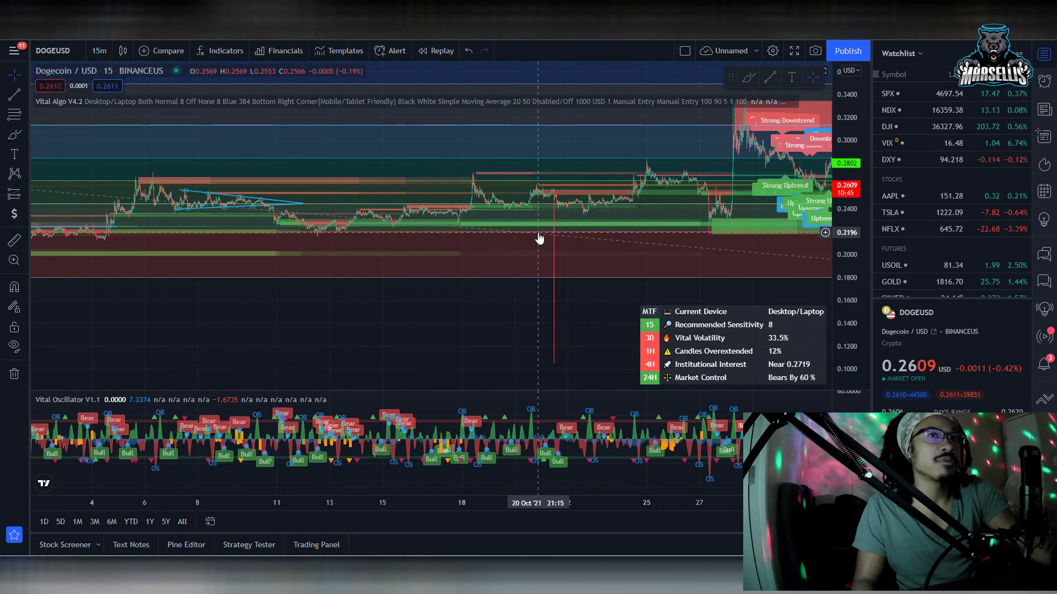
drag(623, 250, 174, 246)
Cycle from the FXStreet article through CoinGecko's DOGE stats to the BitInfoCharts address page
key(ctrl+Tab)
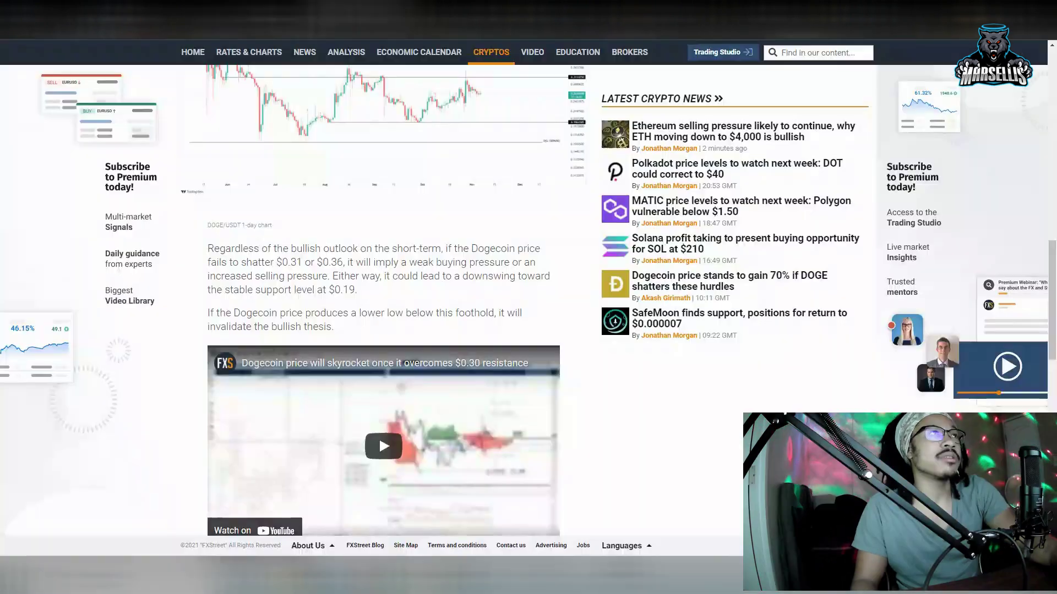
key(ctrl+Tab)
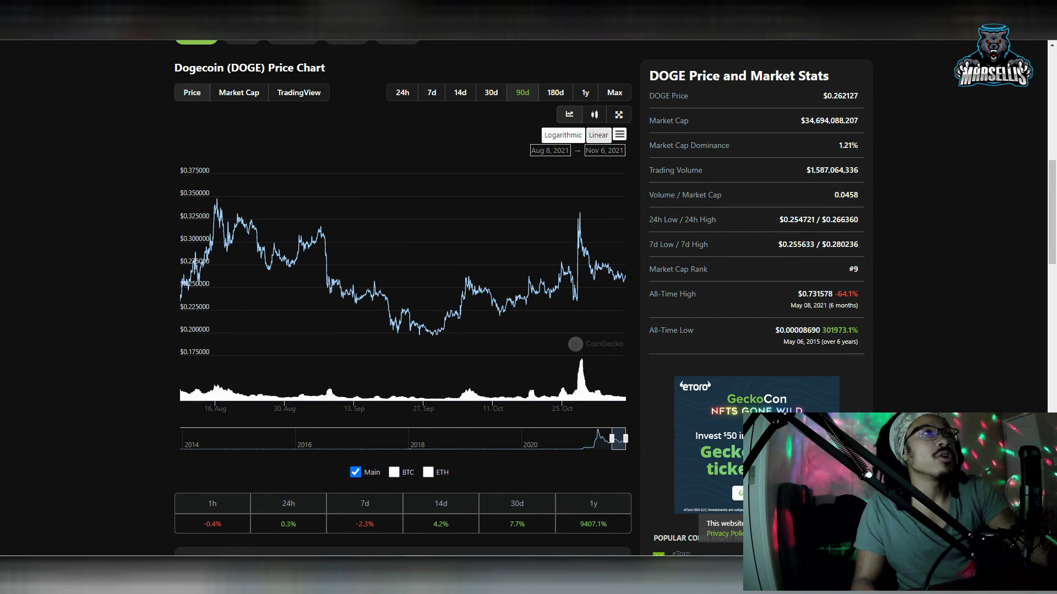
key(ctrl+Tab)
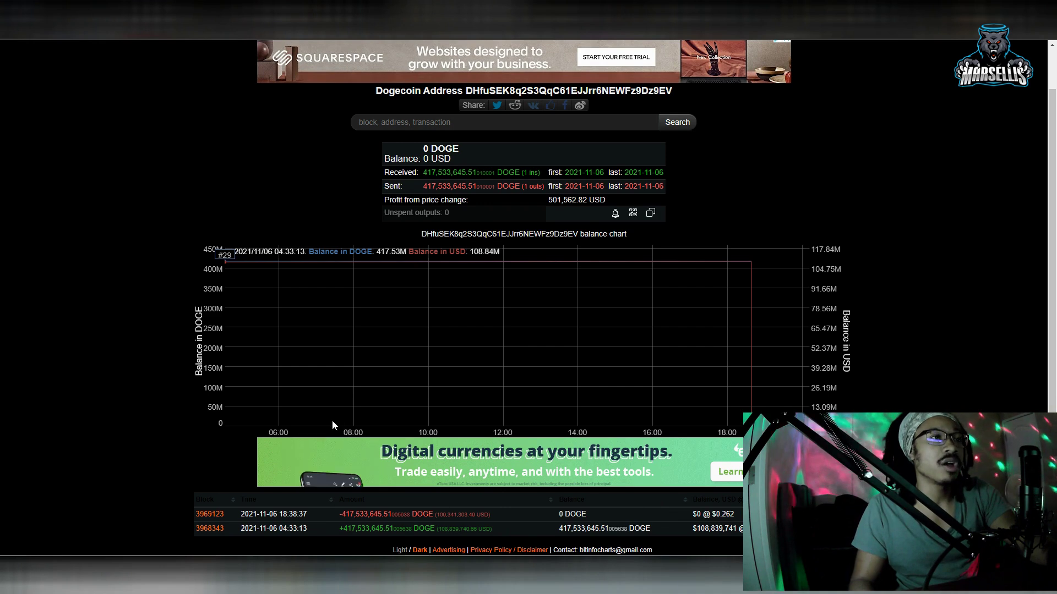
Browse BitInfoCharts whale addresses holding about 300M, 279M and 106M DOGE, then return to TradingView
key(alt+Left)
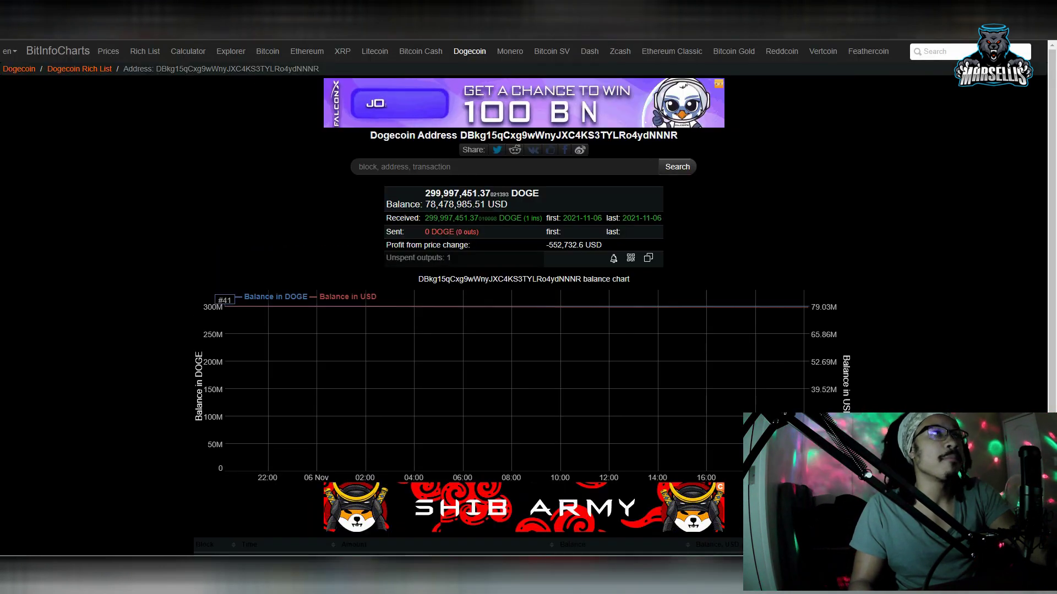
scroll(385, 281, down, 1)
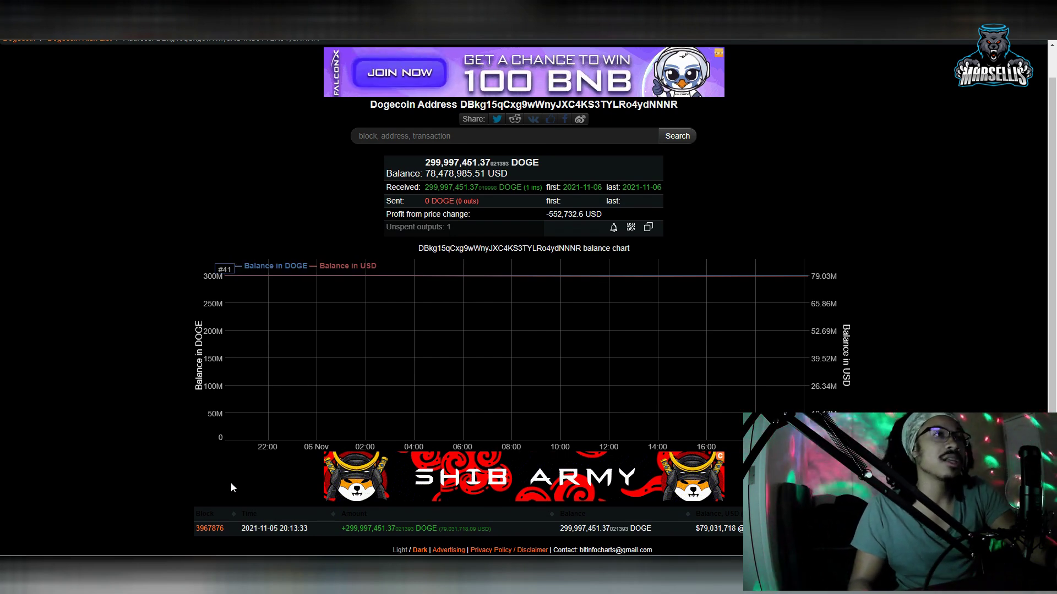
click(566, 9)
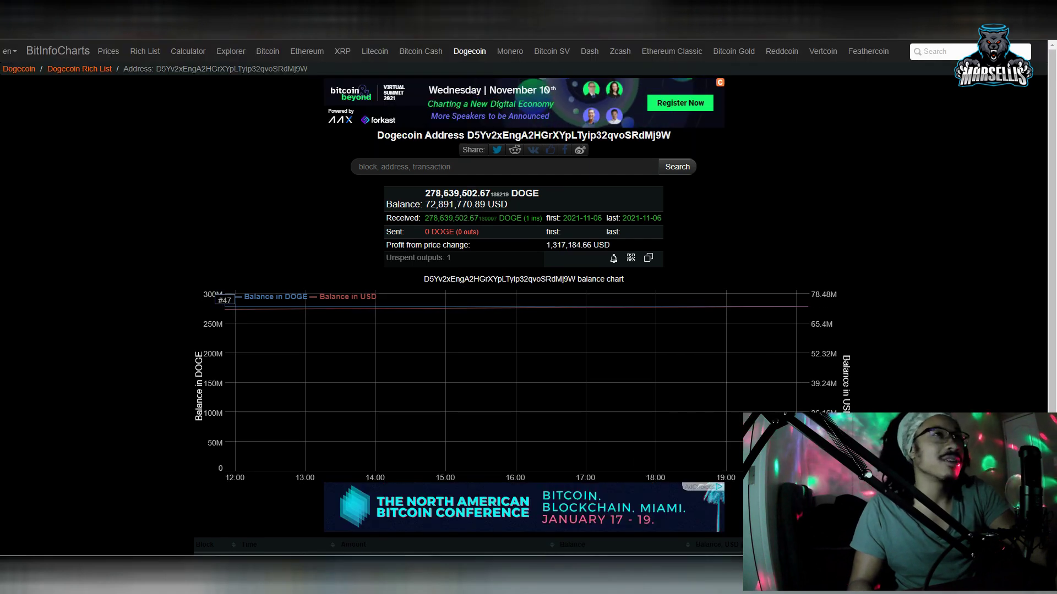
scroll(603, 417, down, 1)
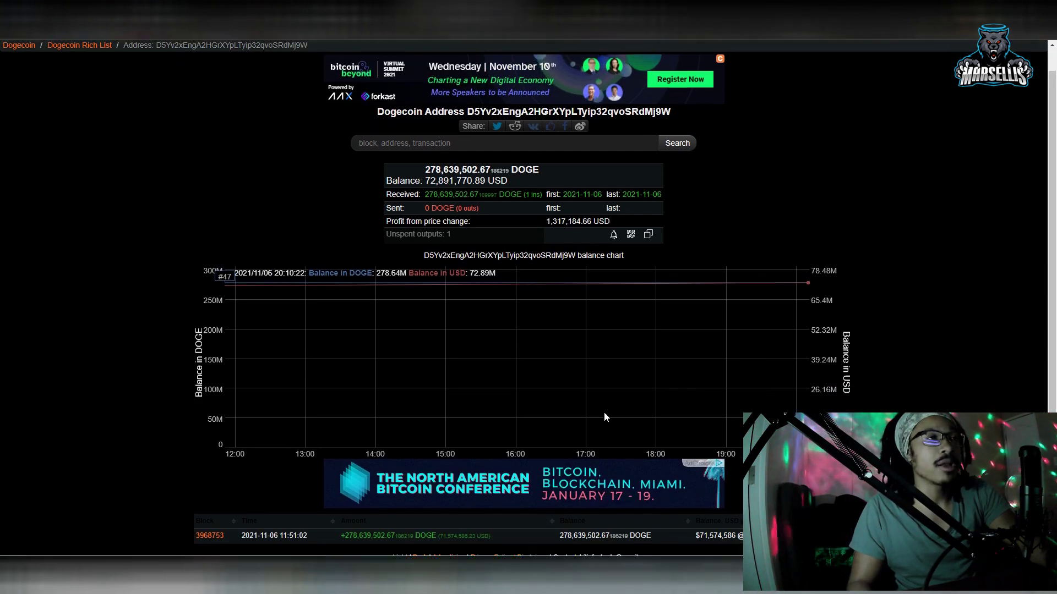
scroll(604, 416, down, 1)
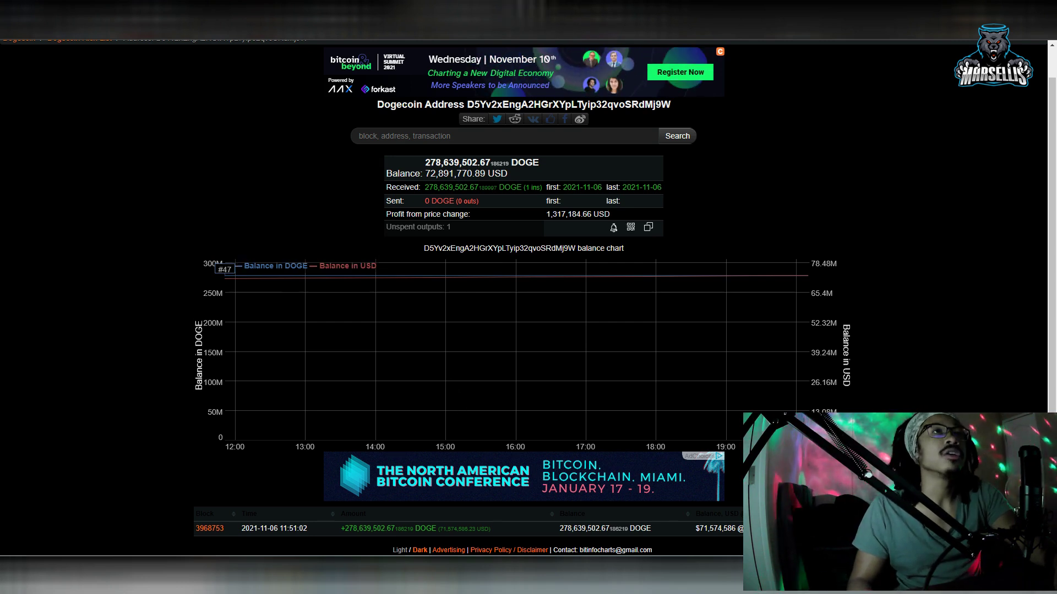
click(526, 9)
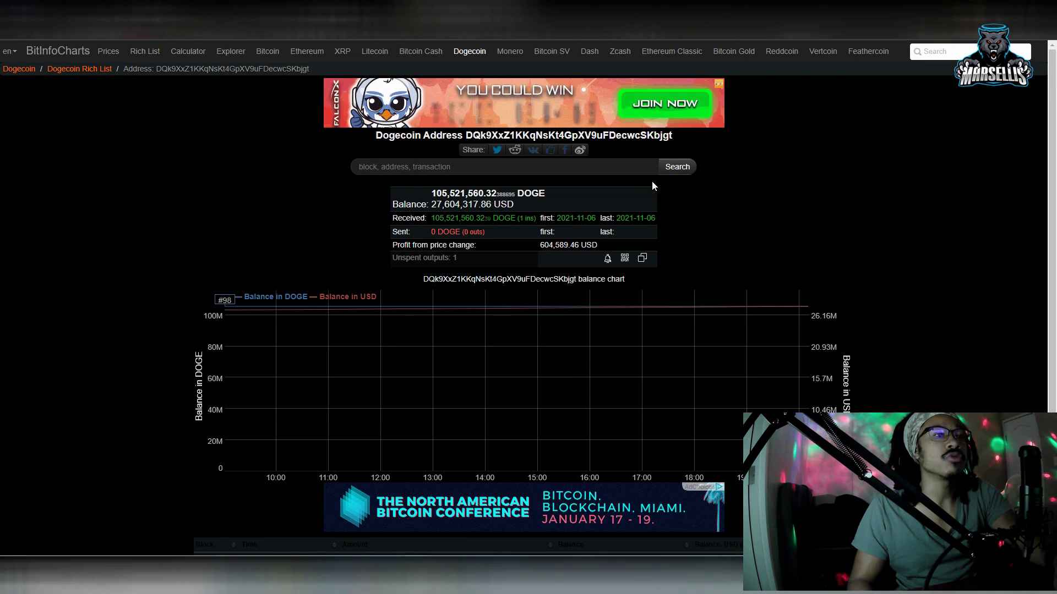
scroll(658, 198, down, 1)
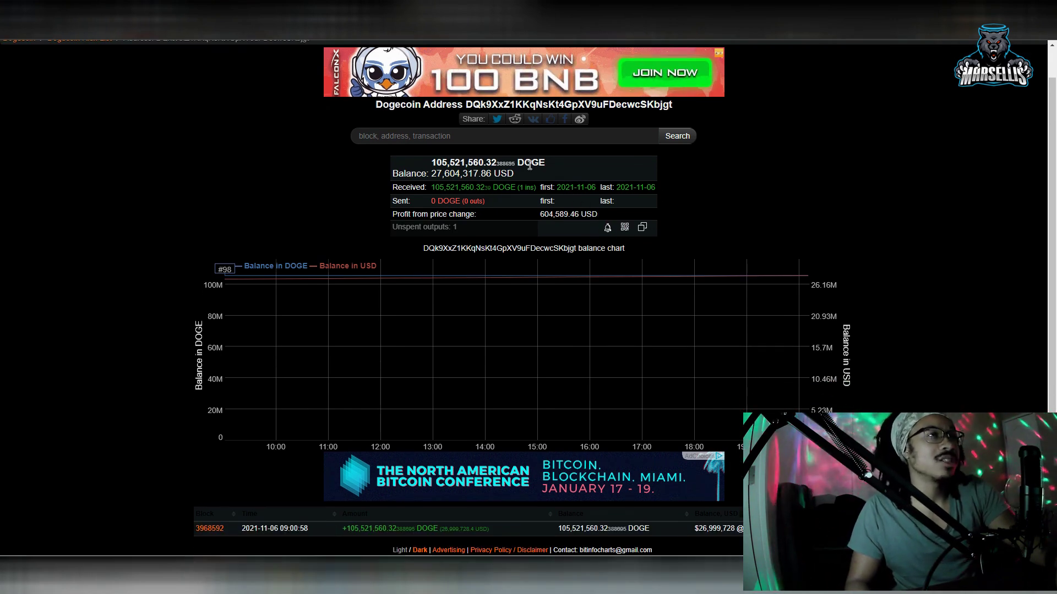
scroll(950, 343, up, 1)
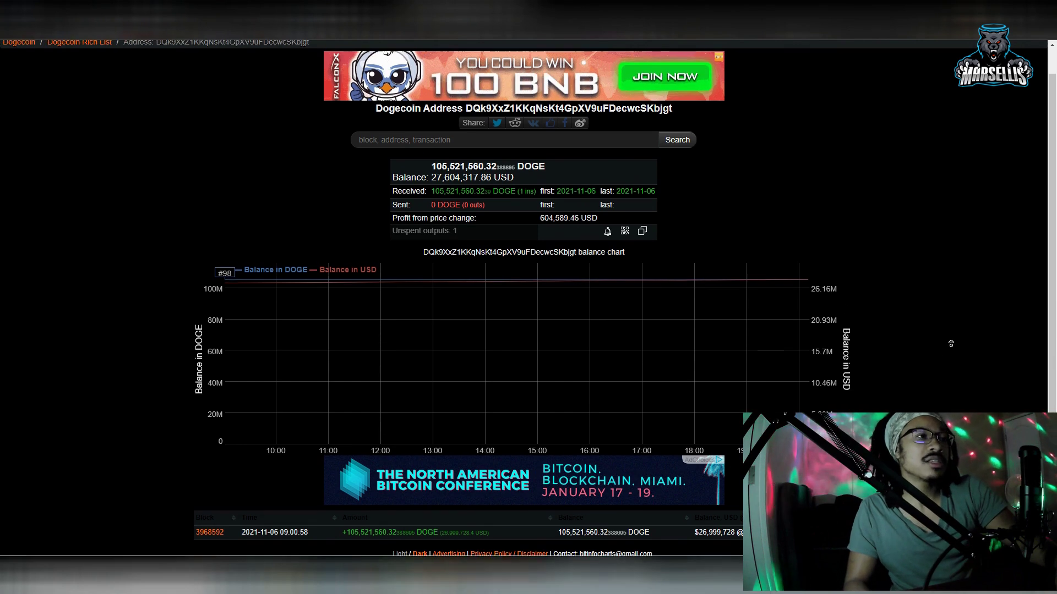
scroll(951, 343, up, 1)
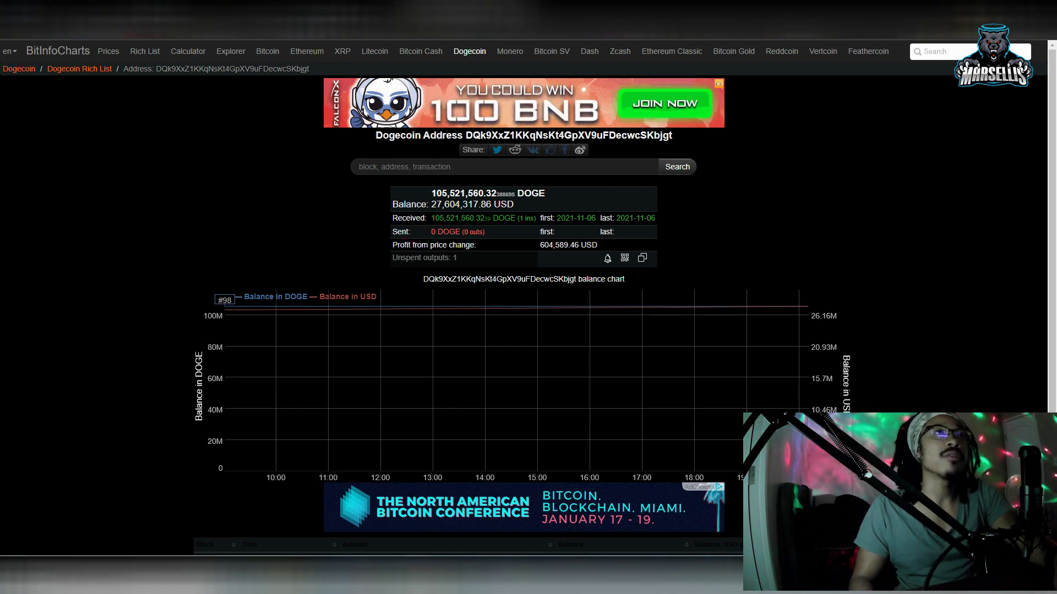
key(ctrl+Tab)
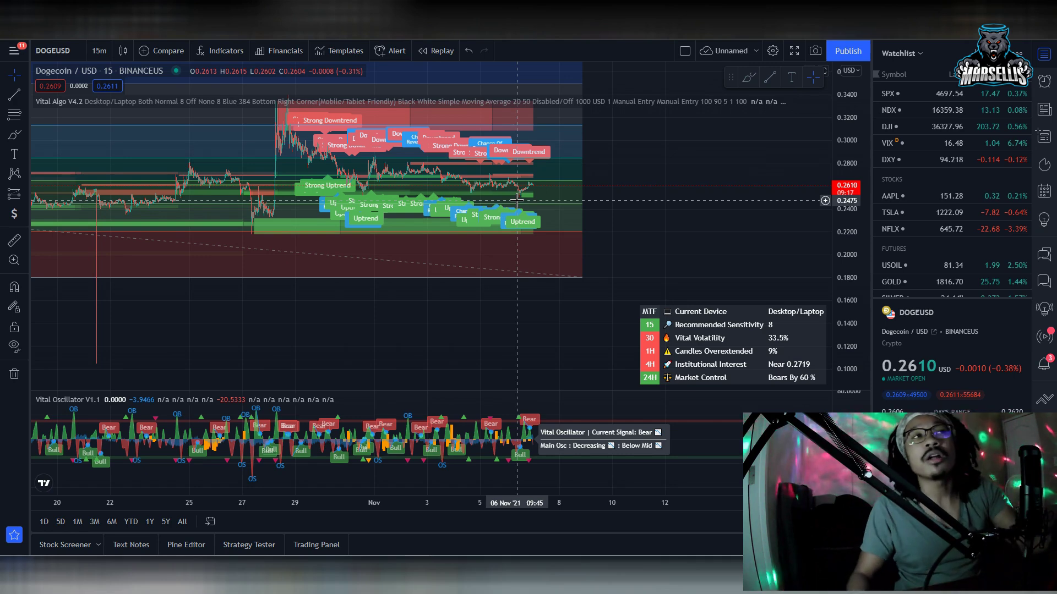
Zoom into the DOGEUSD 15-minute chart and pan to the 6 November Downtrend and Uptrend signals
scroll(502, 295, up, 5)
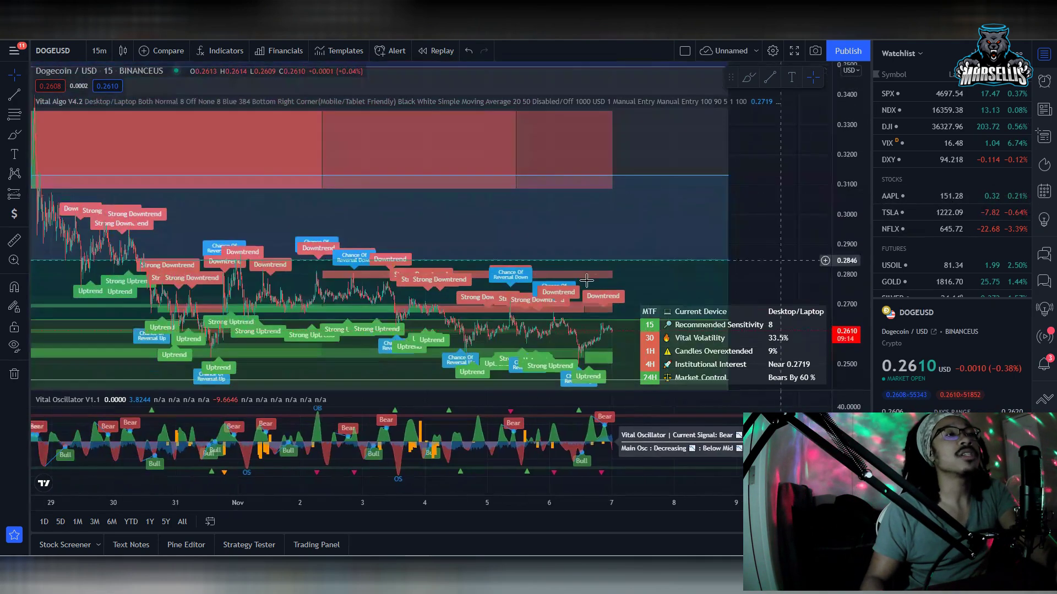
scroll(586, 281, up, 10)
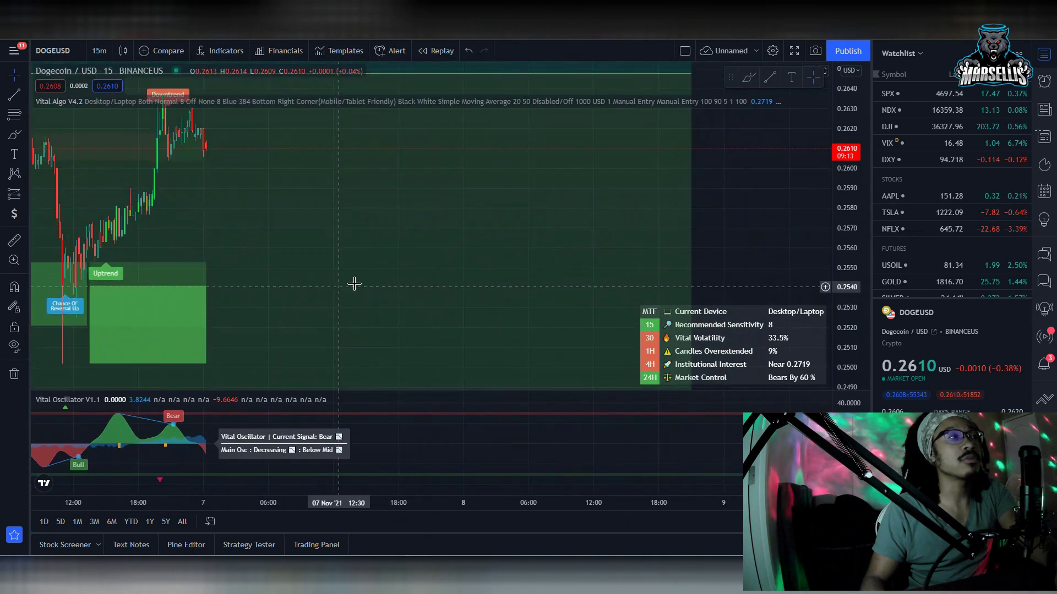
drag(354, 284, 592, 255)
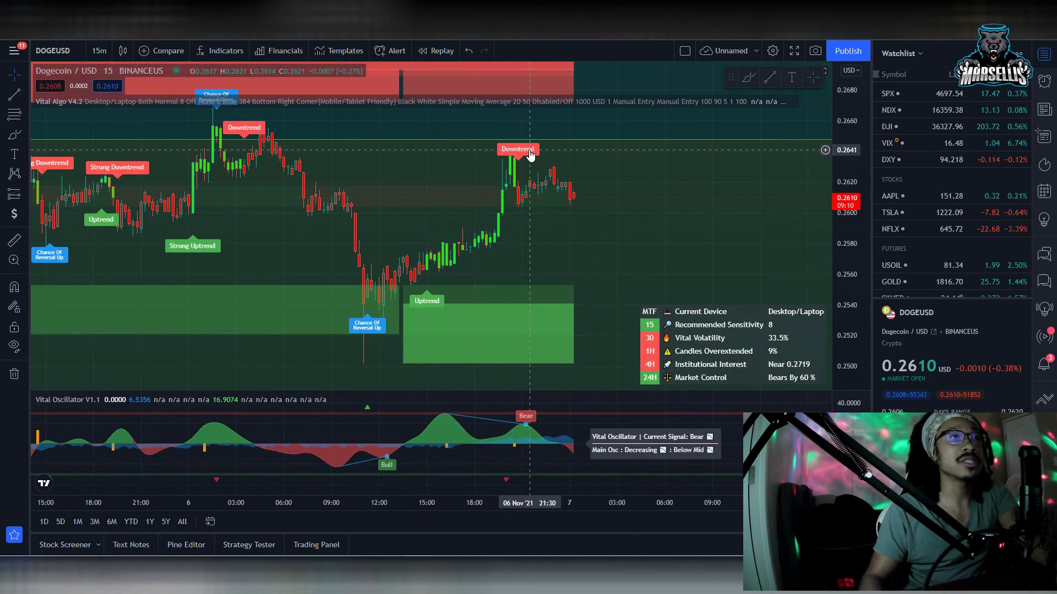